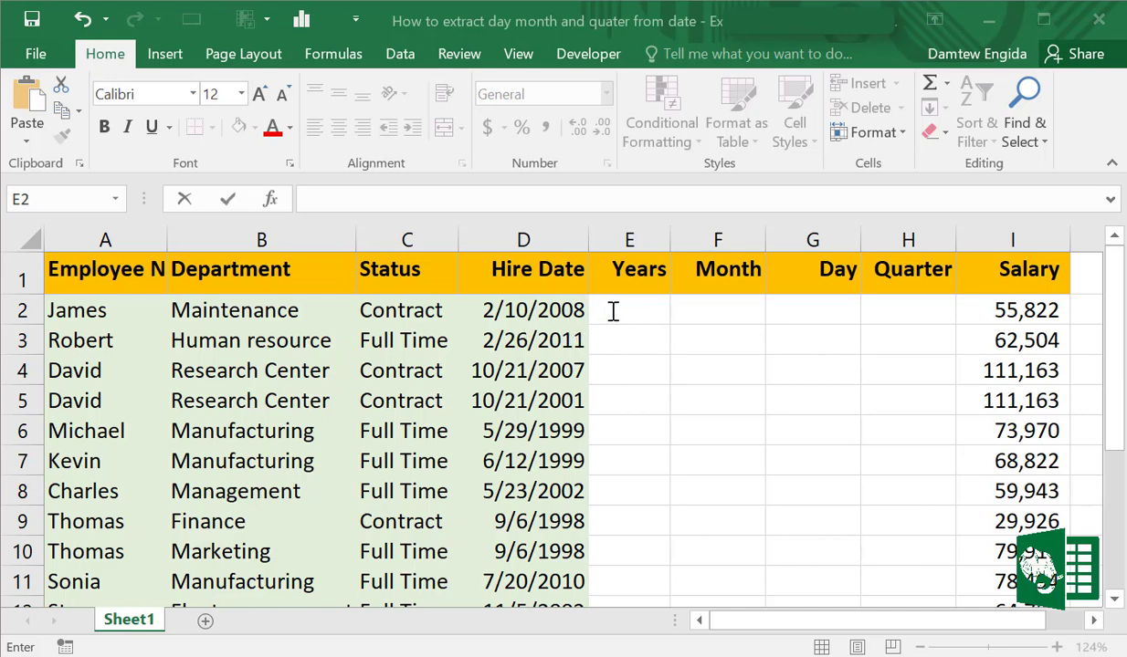
# Extract the hire year in E2 with =YEAR(D2) and fill the formula down the Years column.
pyautogui.click(613, 311)
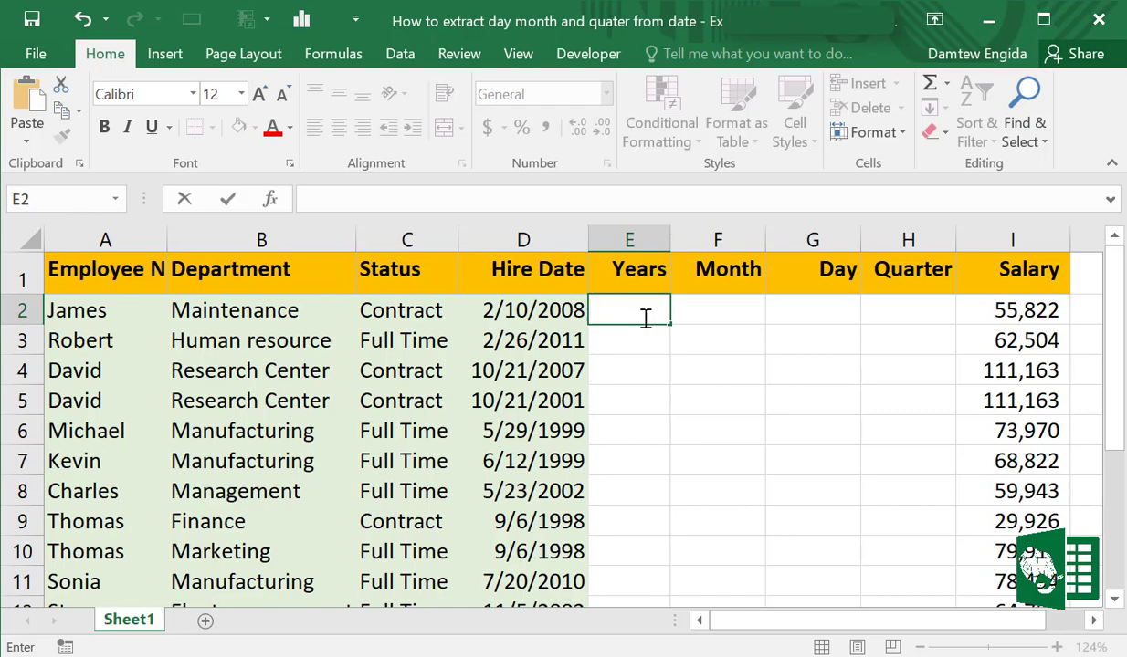
pyautogui.write('=ye')
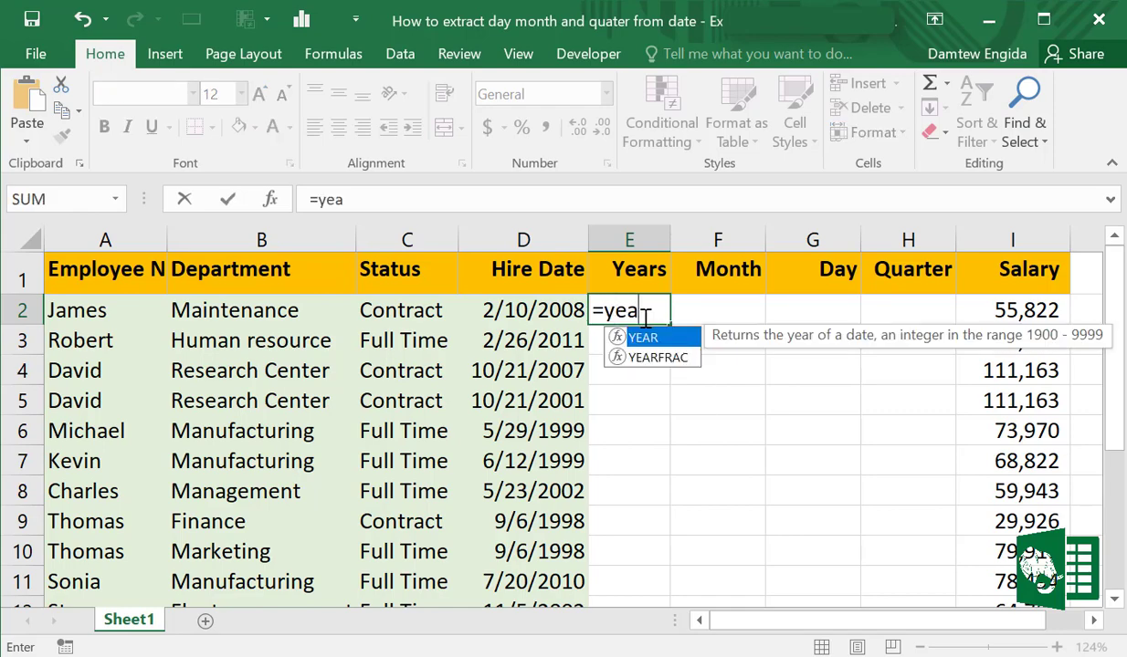
pyautogui.write('a')
pyautogui.doubleClick(650, 339)
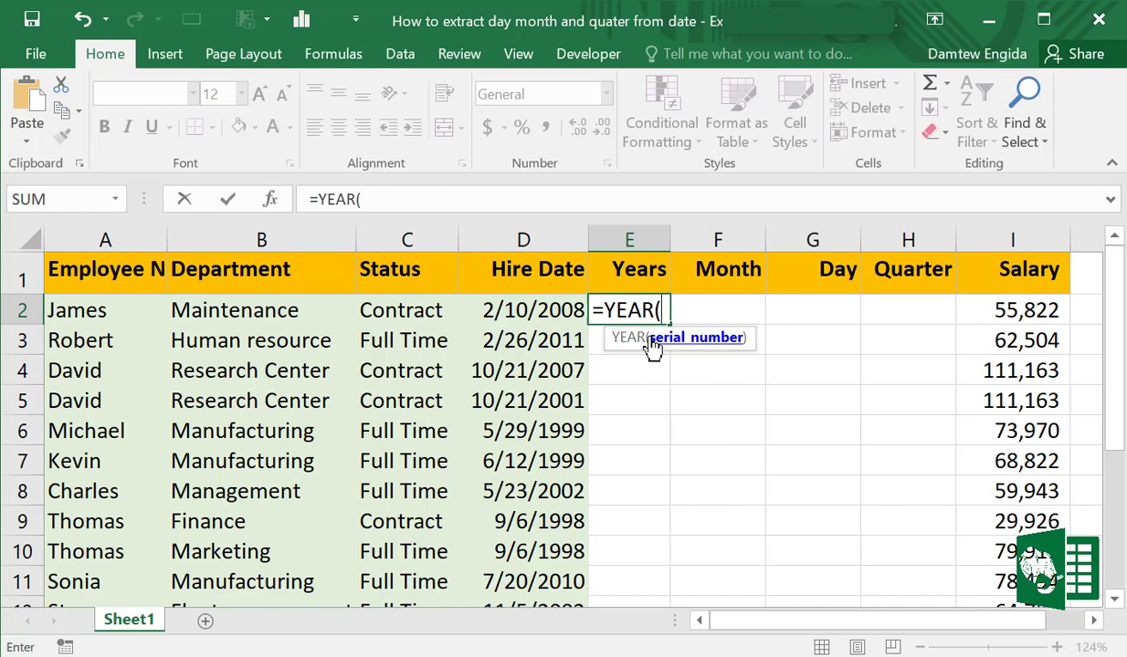
pyautogui.click(536, 311)
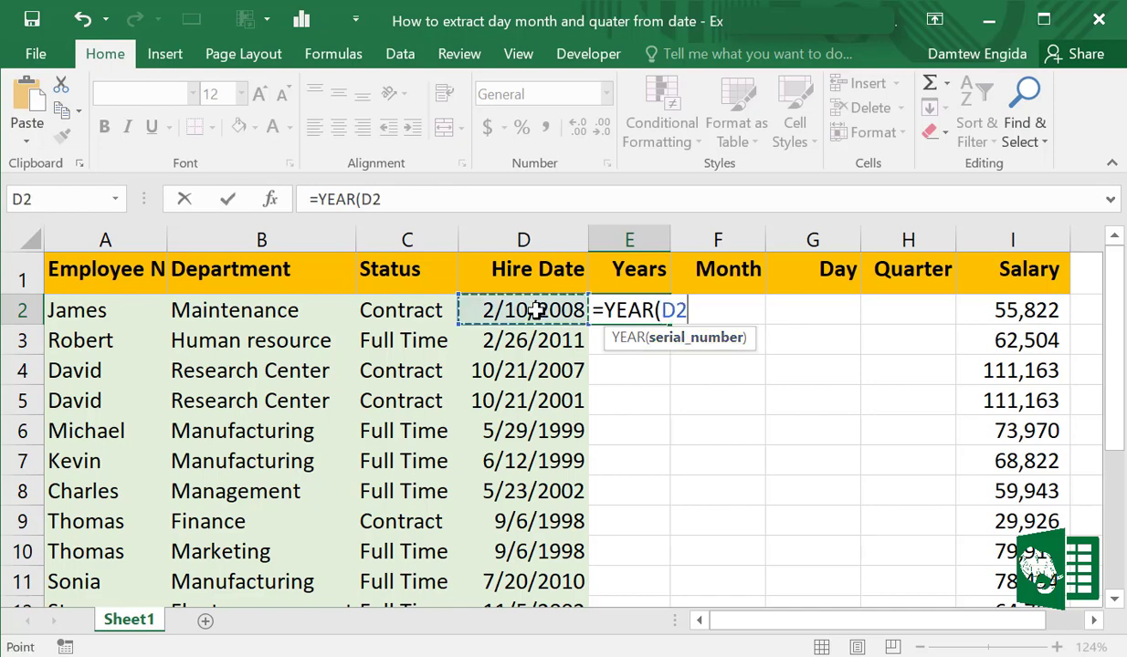
pyautogui.write(')')
pyautogui.press('Return')
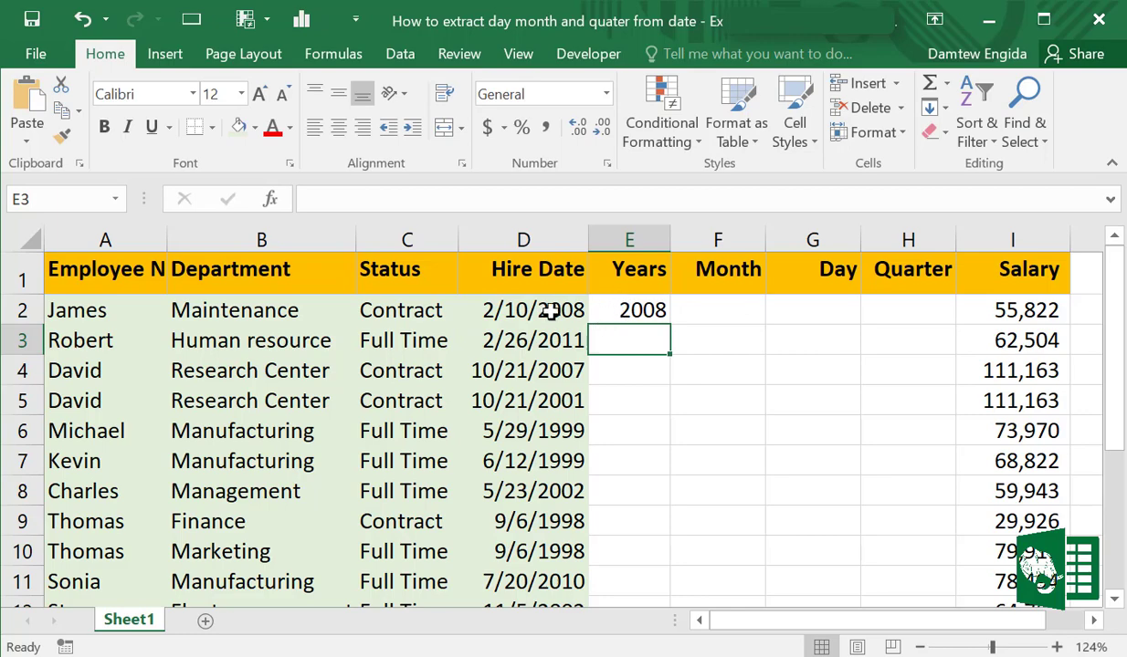
pyautogui.click(630, 311)
pyautogui.doubleClick(671, 325)
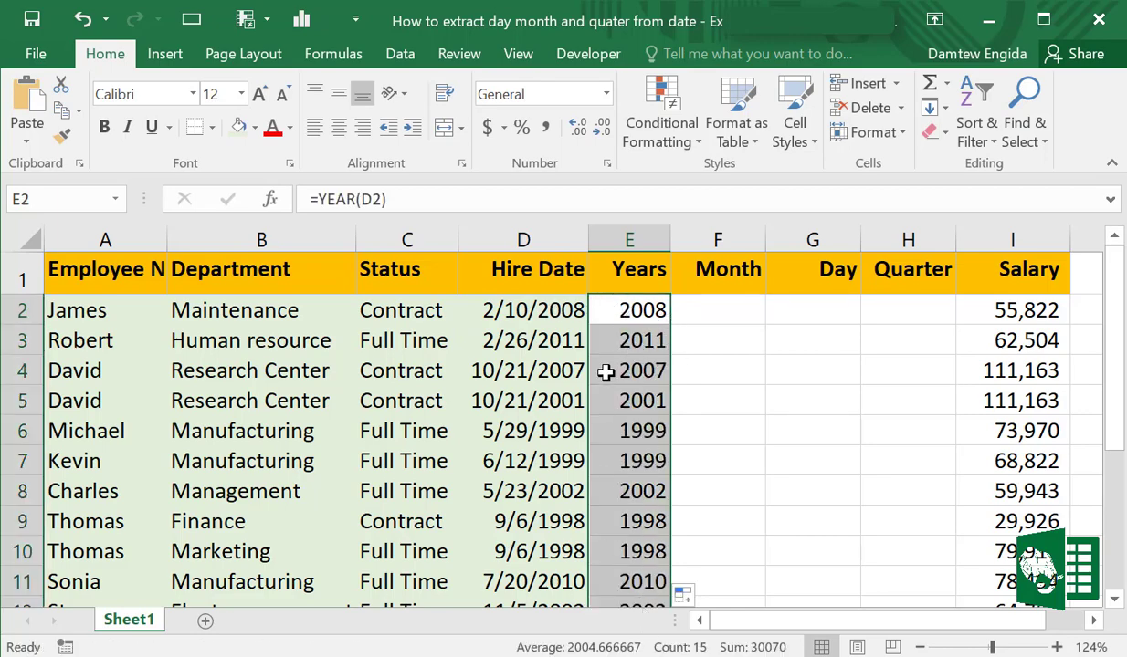
# Extract the hire month in F2 with =MONTH(D2) and fill the formula down the Month column.
pyautogui.click(700, 312)
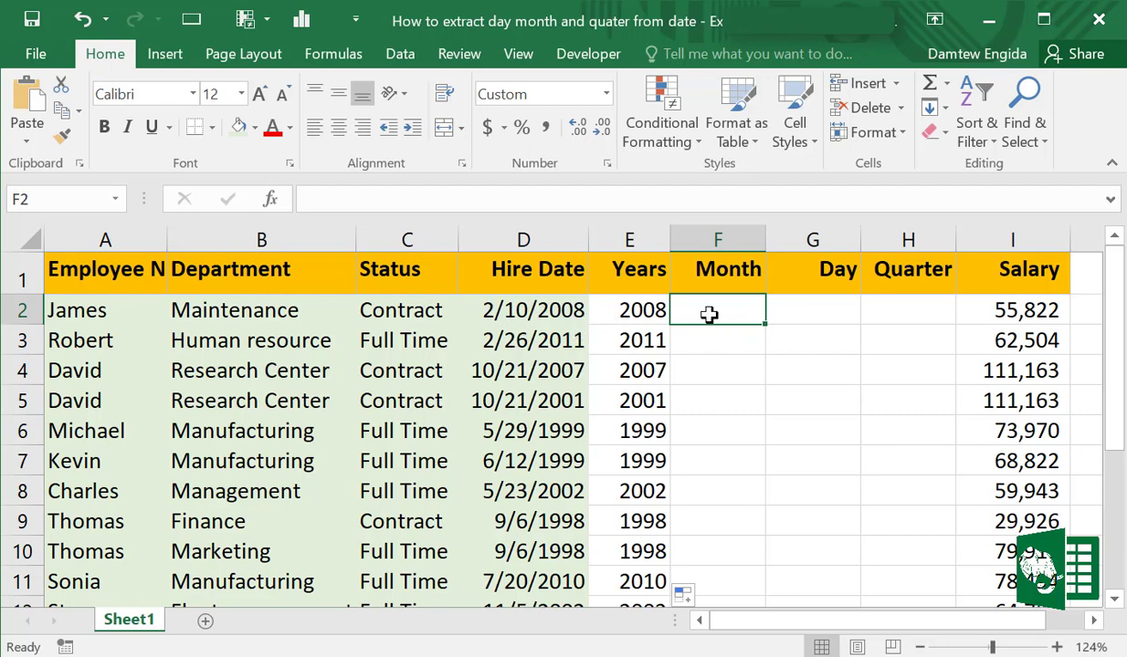
pyautogui.write('=mon')
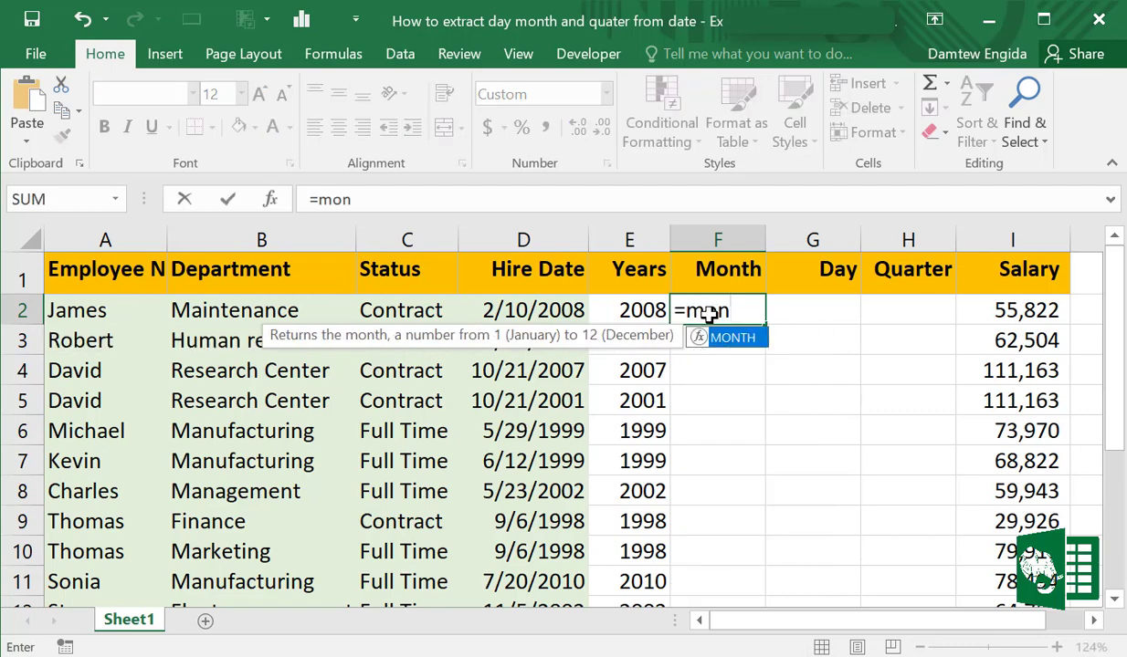
pyautogui.doubleClick(723, 339)
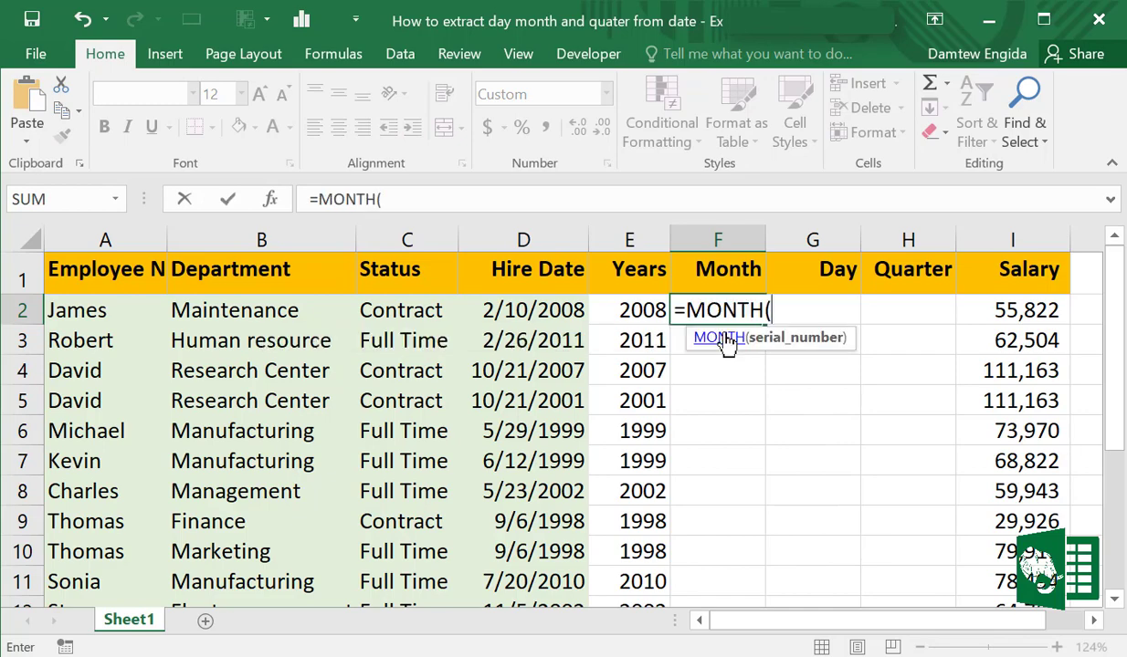
pyautogui.click(545, 310)
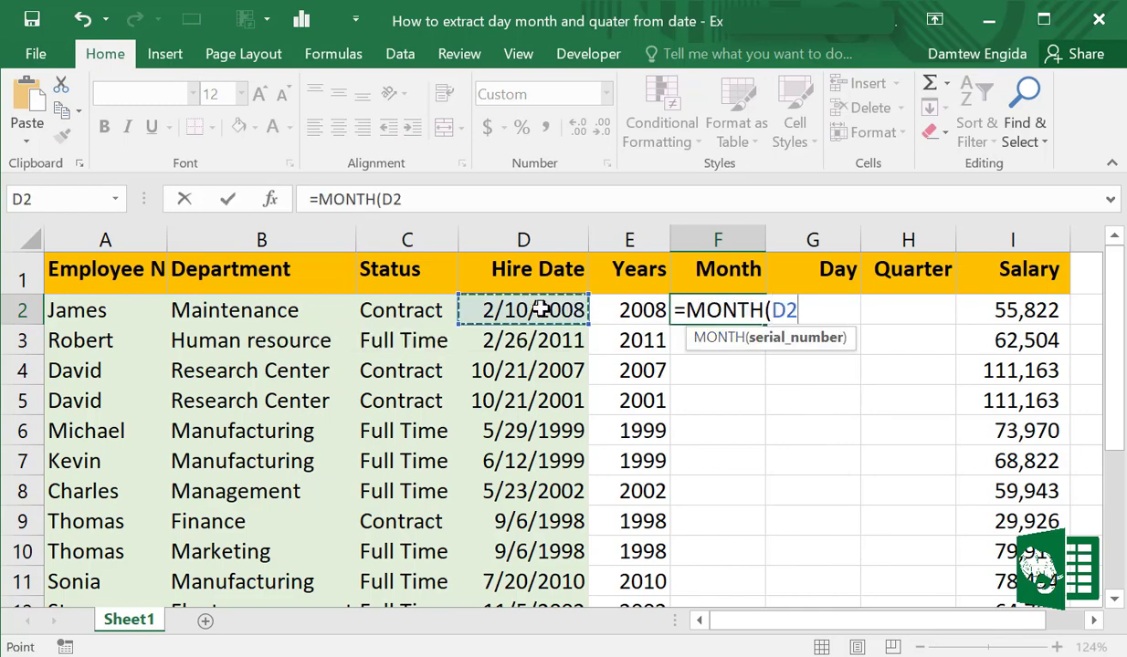
pyautogui.press('Return')
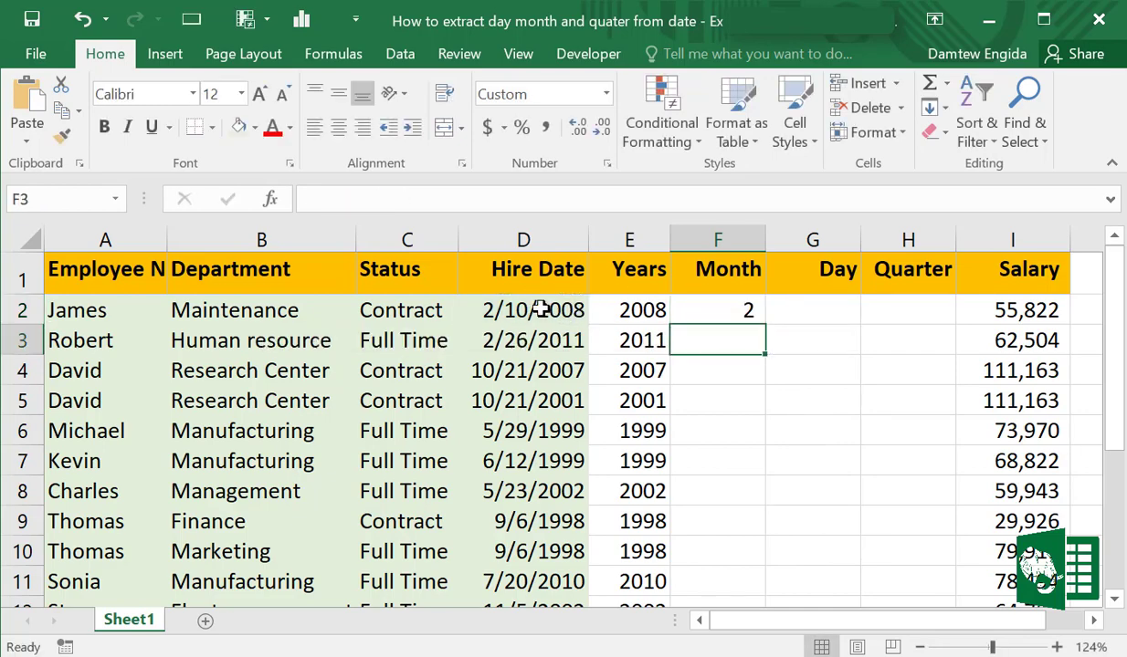
pyautogui.click(728, 311)
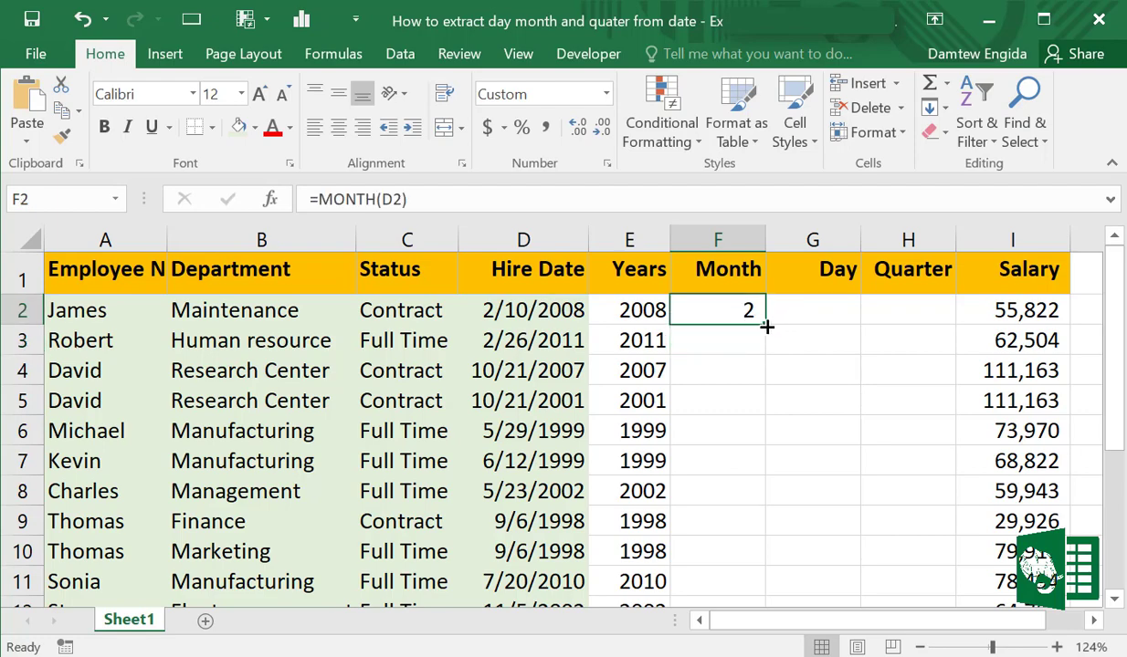
pyautogui.doubleClick(765, 327)
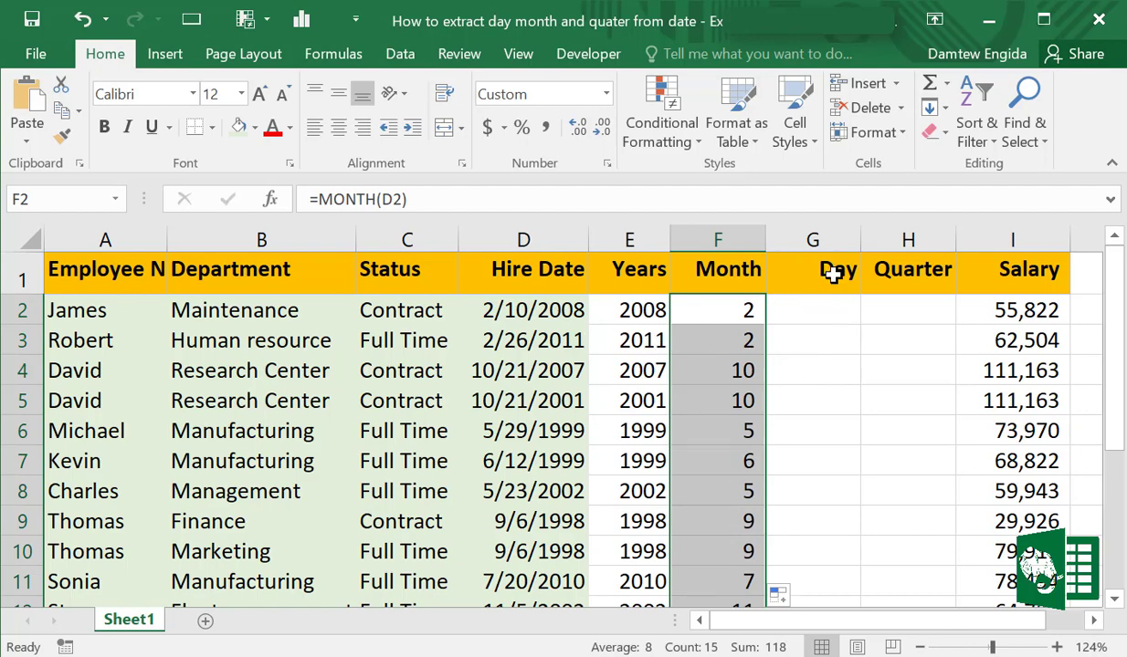
# Extract the hire day in G2 with =DAY(D2) and fill the formula down the Day column.
pyautogui.click(808, 314)
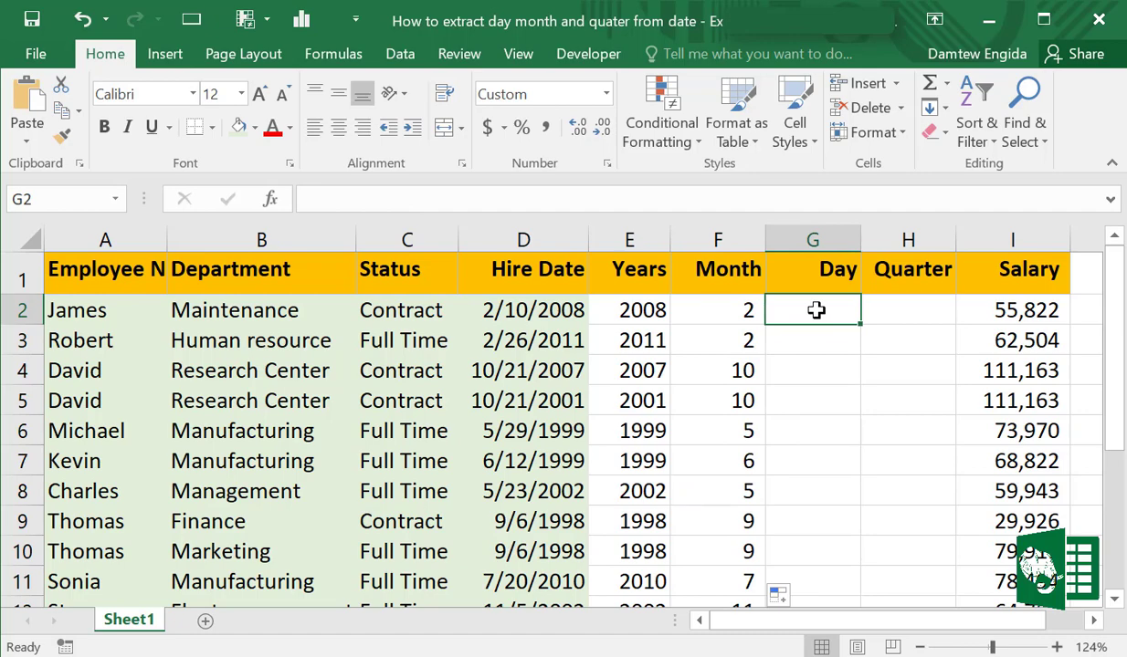
pyautogui.write('=da')
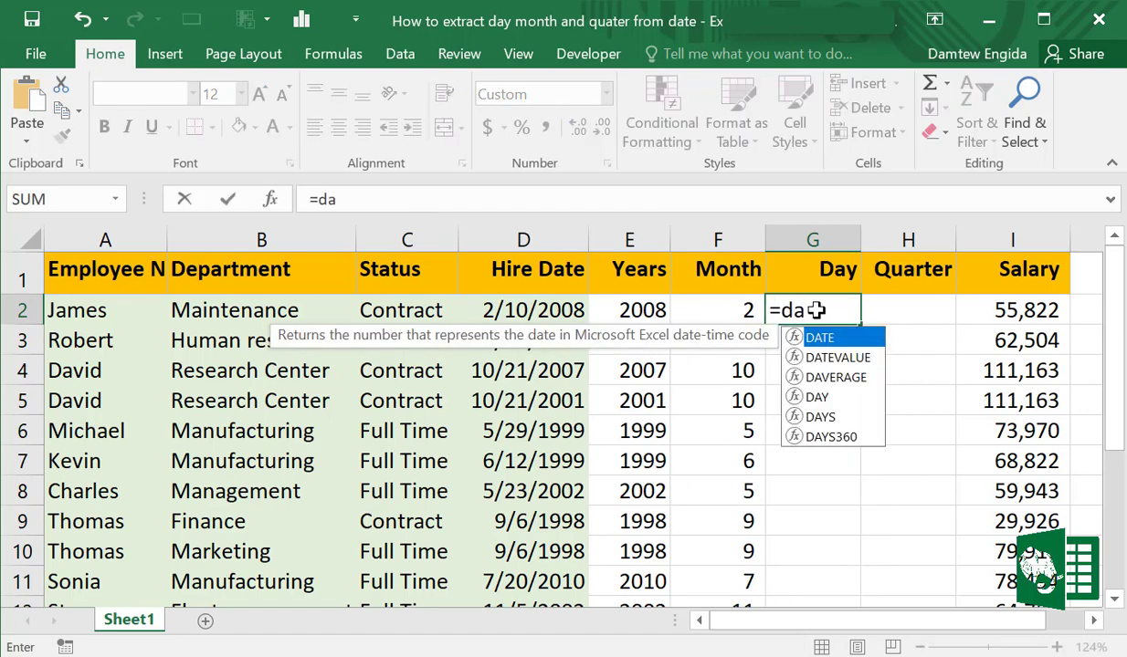
pyautogui.doubleClick(794, 396)
pyautogui.click(537, 310)
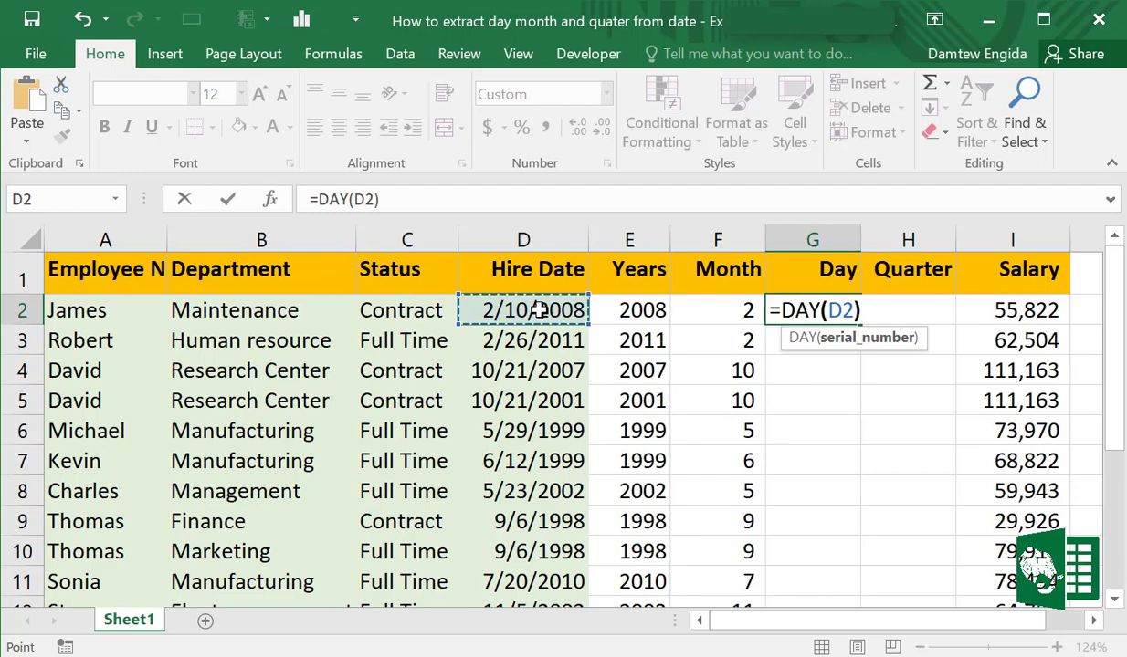
pyautogui.press('Return')
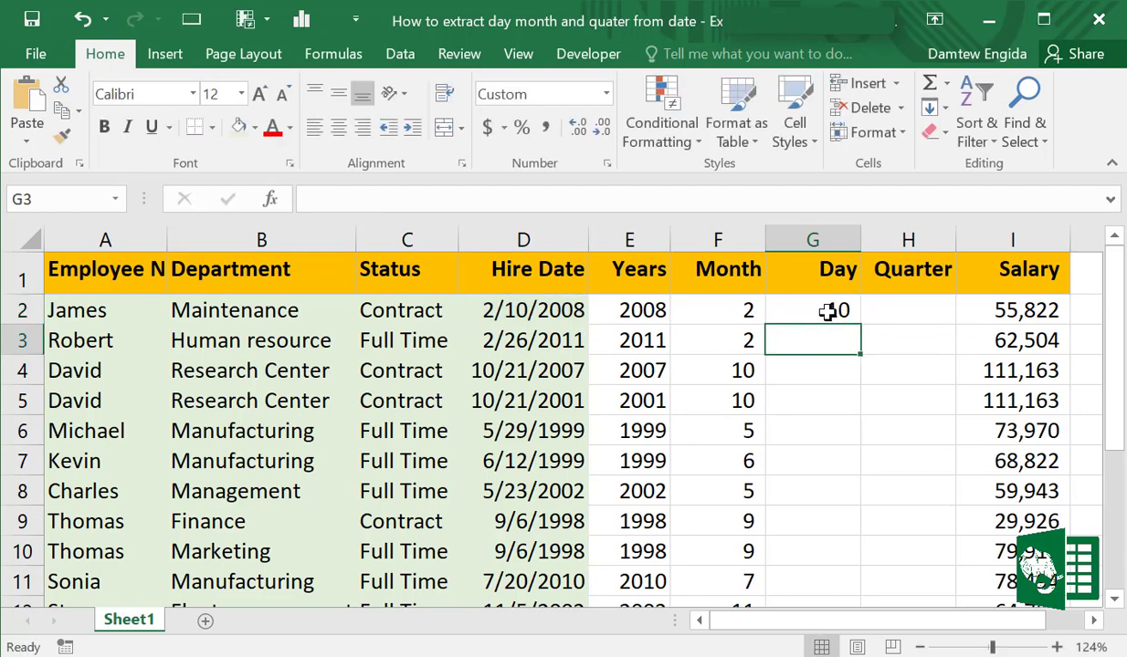
pyautogui.click(826, 312)
pyautogui.doubleClick(862, 327)
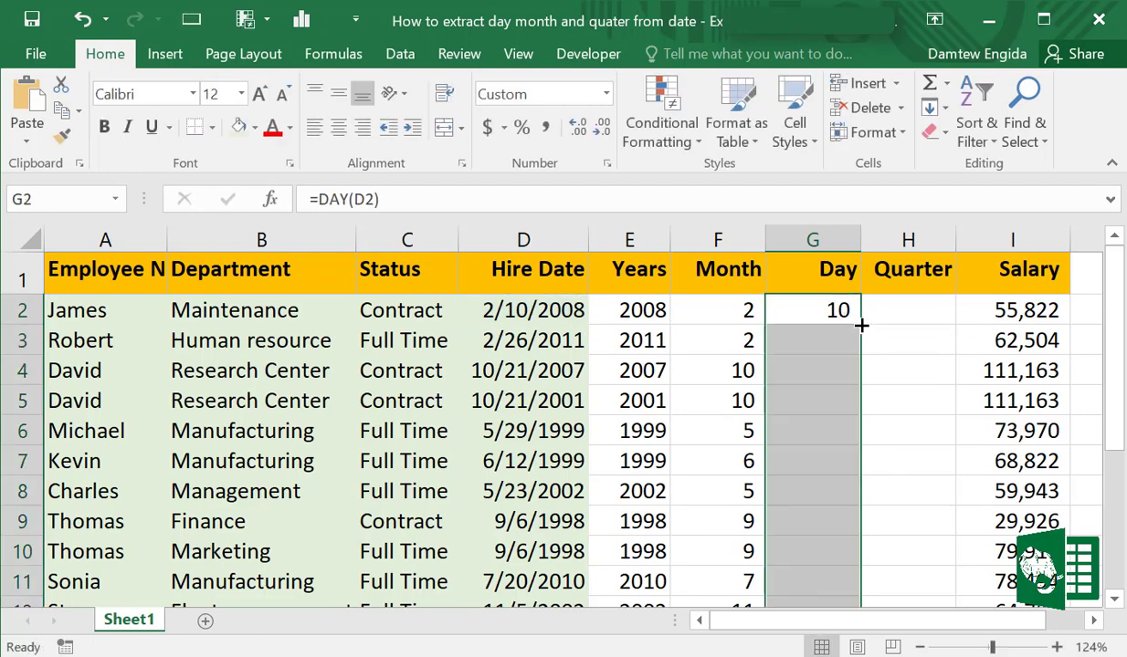
pyautogui.click(1, 363)
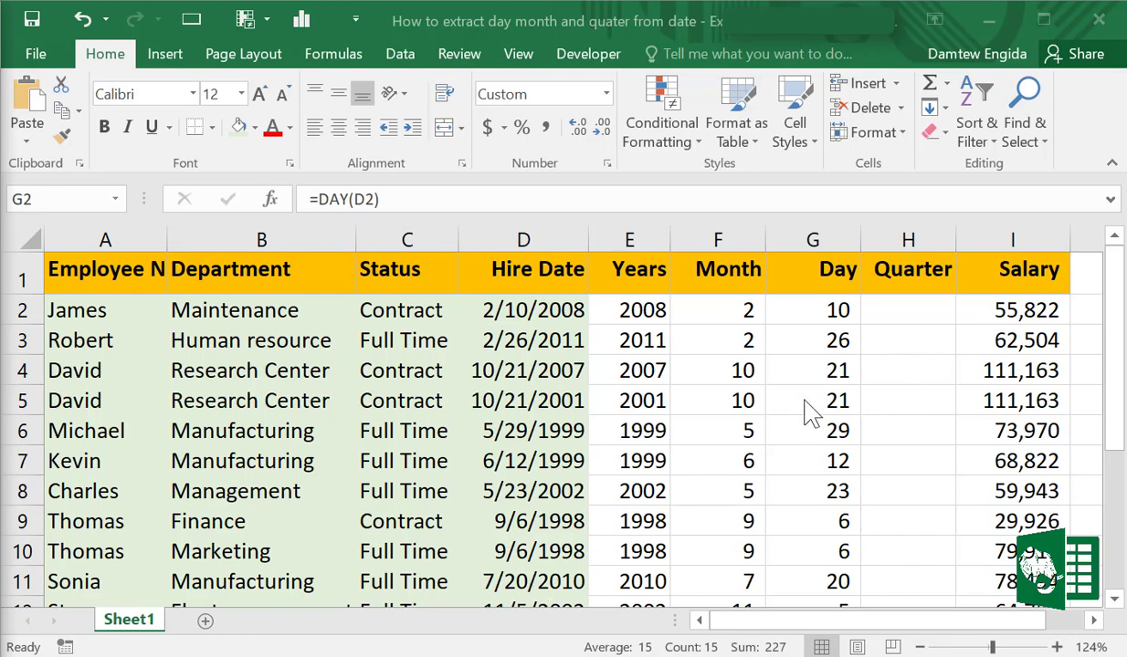
# Begin a CHOOSE formula in H2 under Quarter, using MONTH(D2) as its index number.
pyautogui.click(891, 310)
pyautogui.write('=')
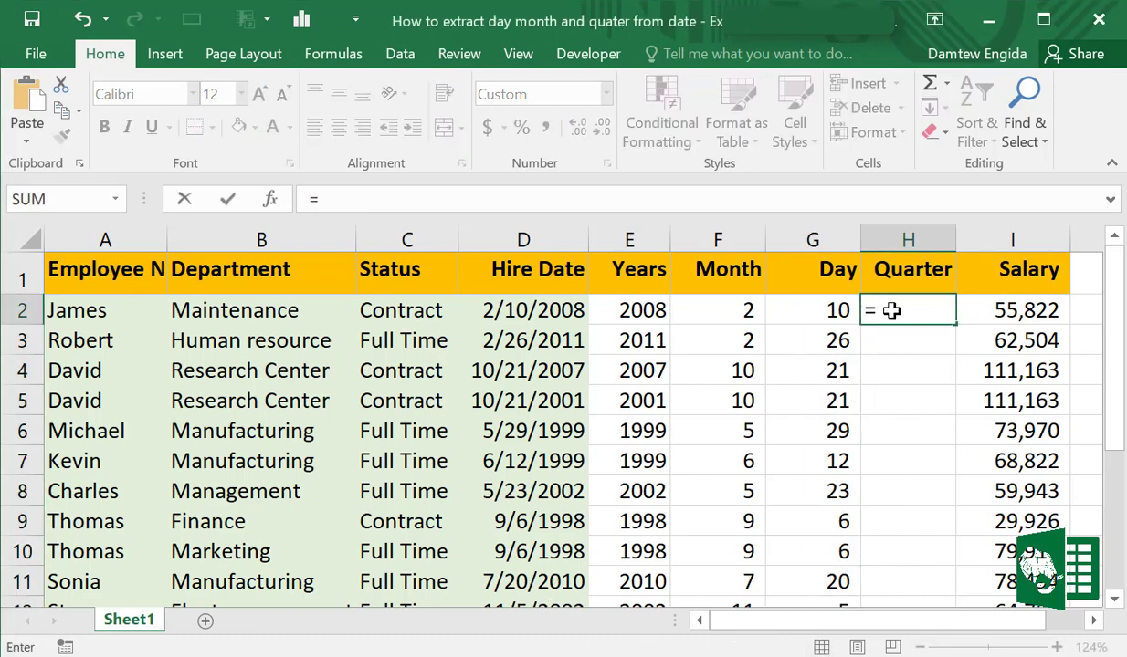
pyautogui.write('cho')
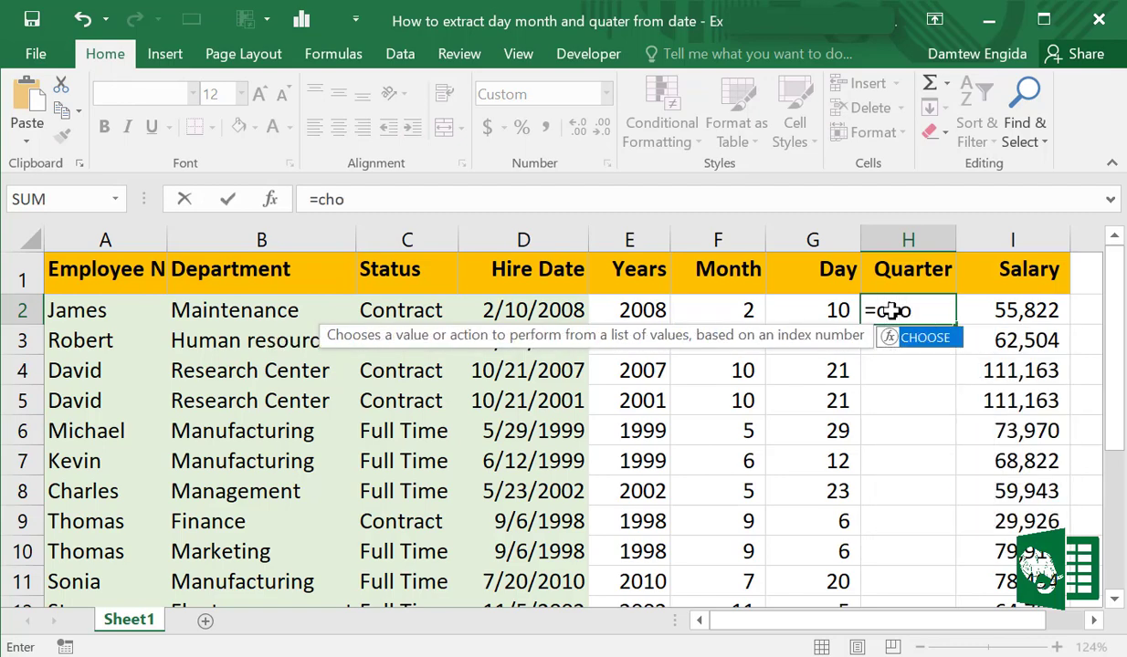
pyautogui.doubleClick(931, 337)
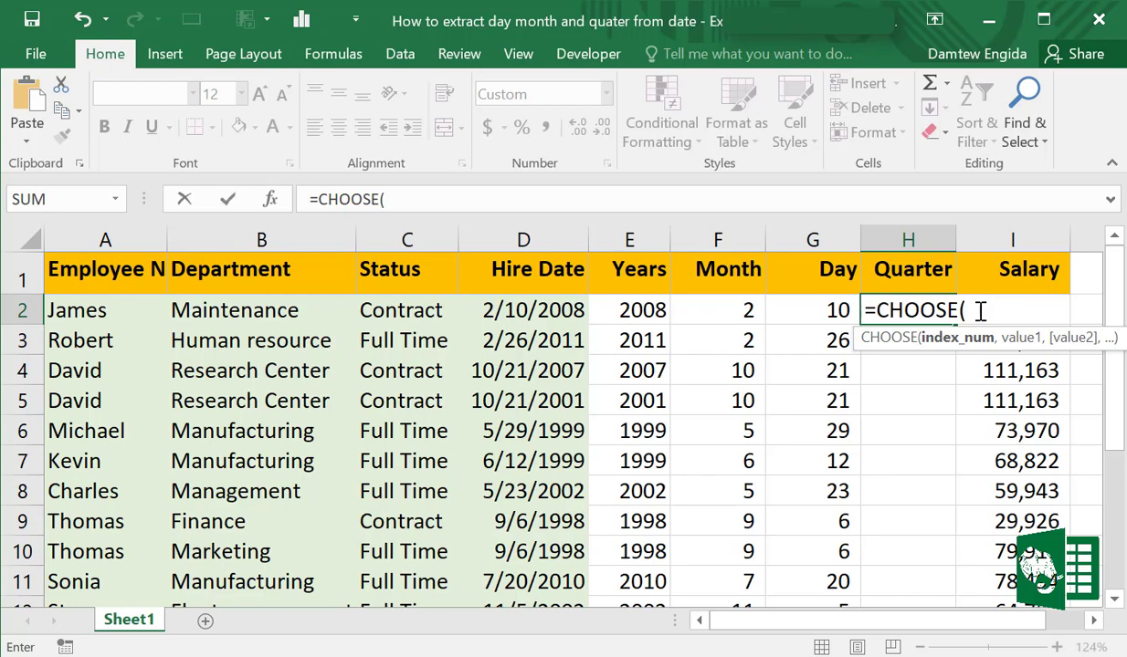
pyautogui.write('mon')
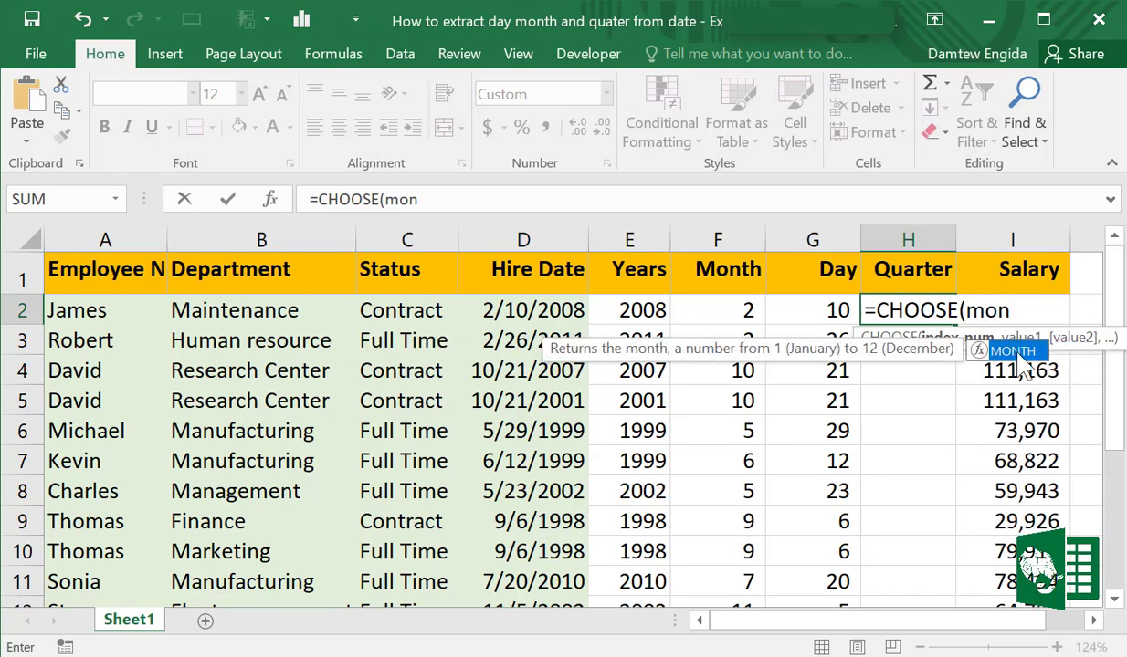
pyautogui.doubleClick(1012, 350)
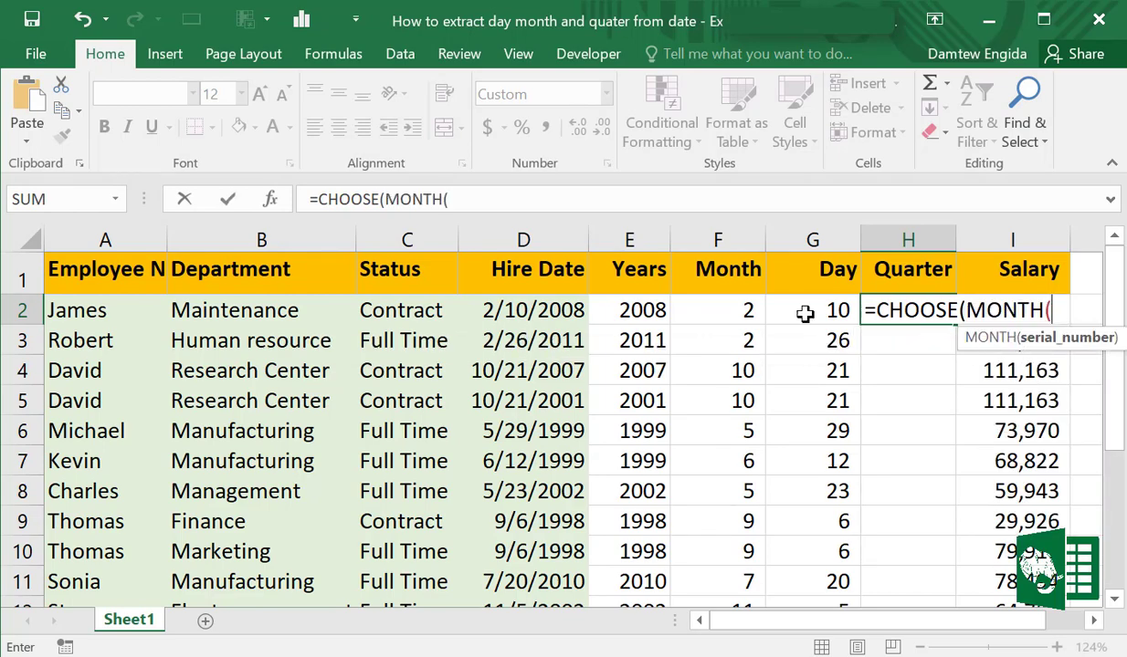
pyautogui.click(553, 310)
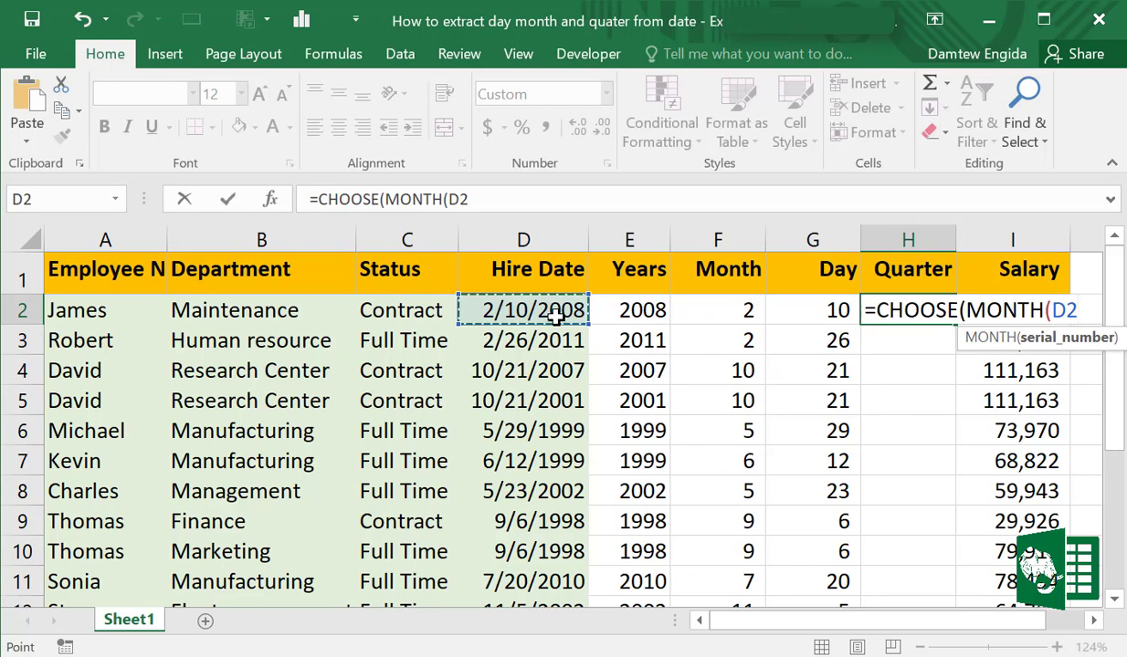
pyautogui.write(')')
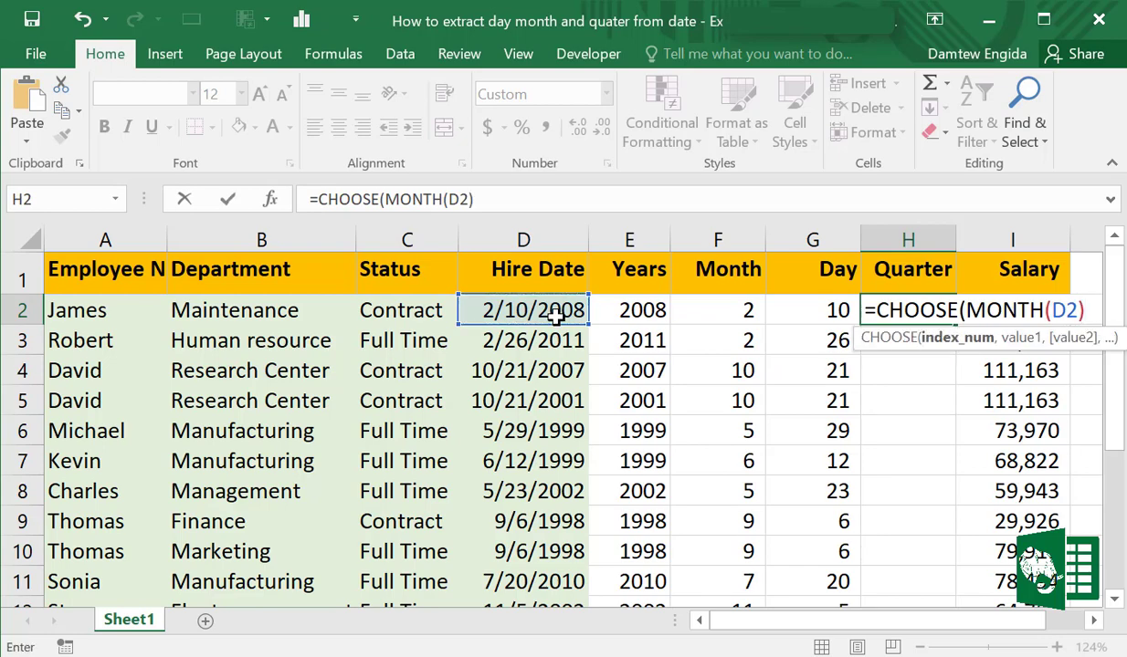
# Complete the CHOOSE formula with the month-to-quarter values 1,1,1,2,2,2,3,3,3,4,4,4 and enter it.
pyautogui.write(',1,1')
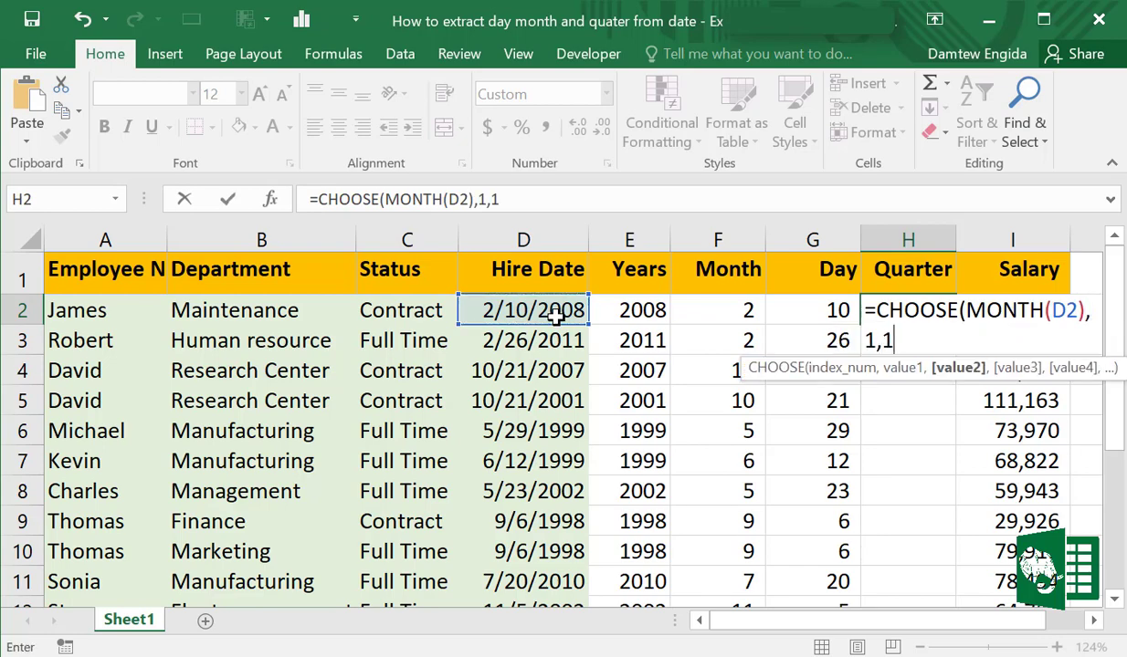
pyautogui.write(',1,2,')
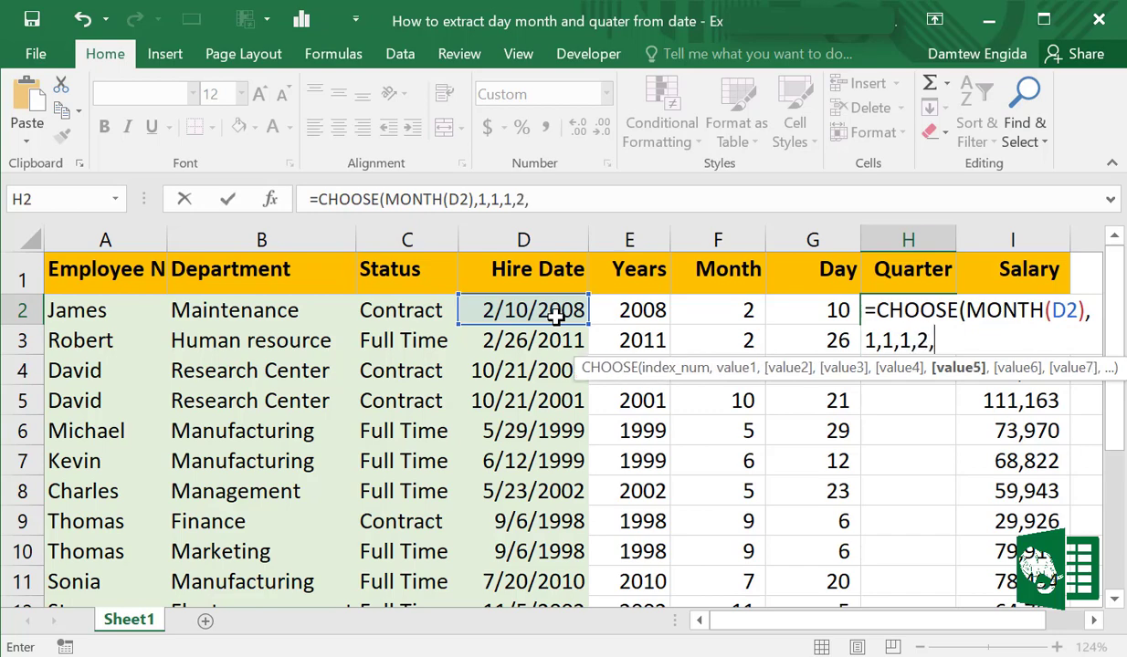
pyautogui.write('2,2,3')
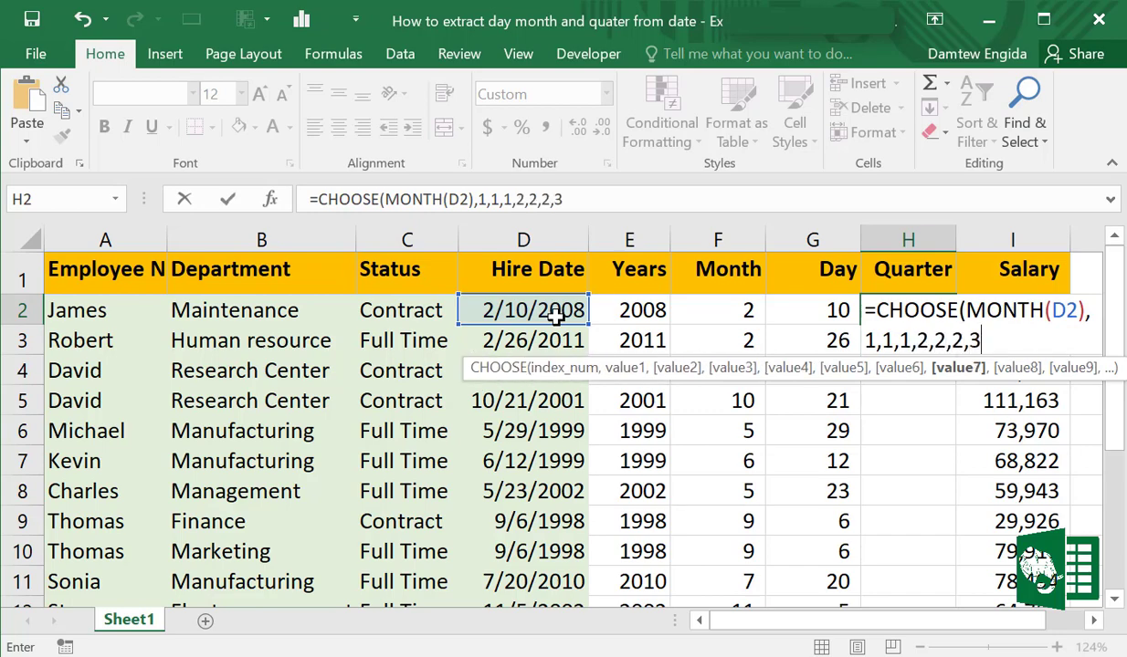
pyautogui.write(',3,3,4,4,4')
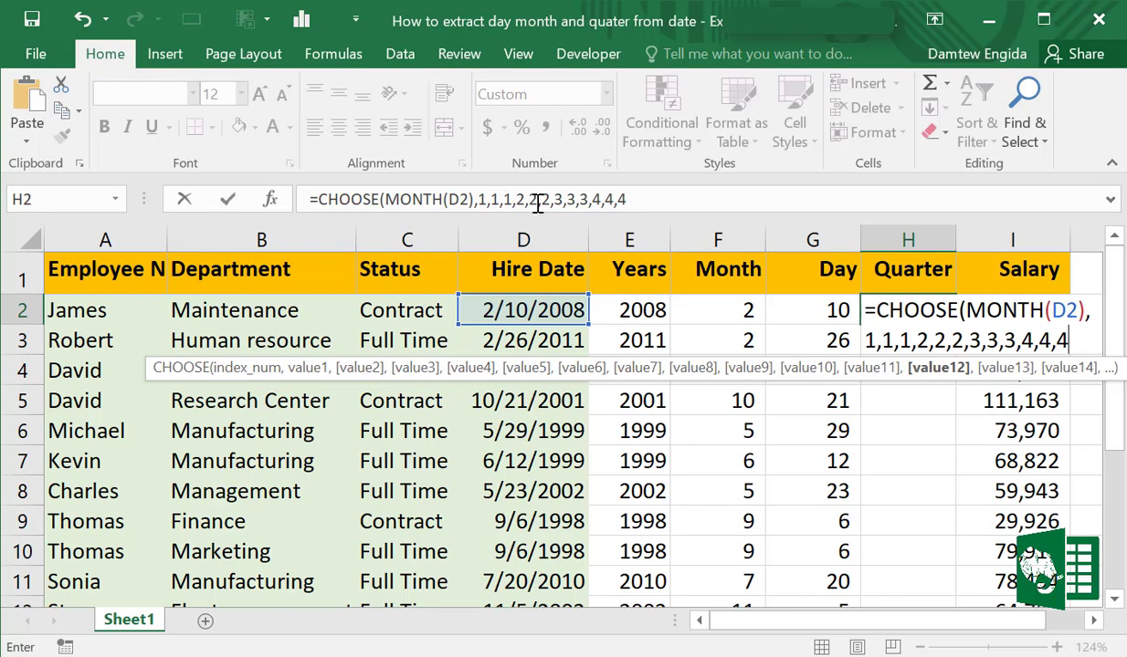
pyautogui.click(659, 201)
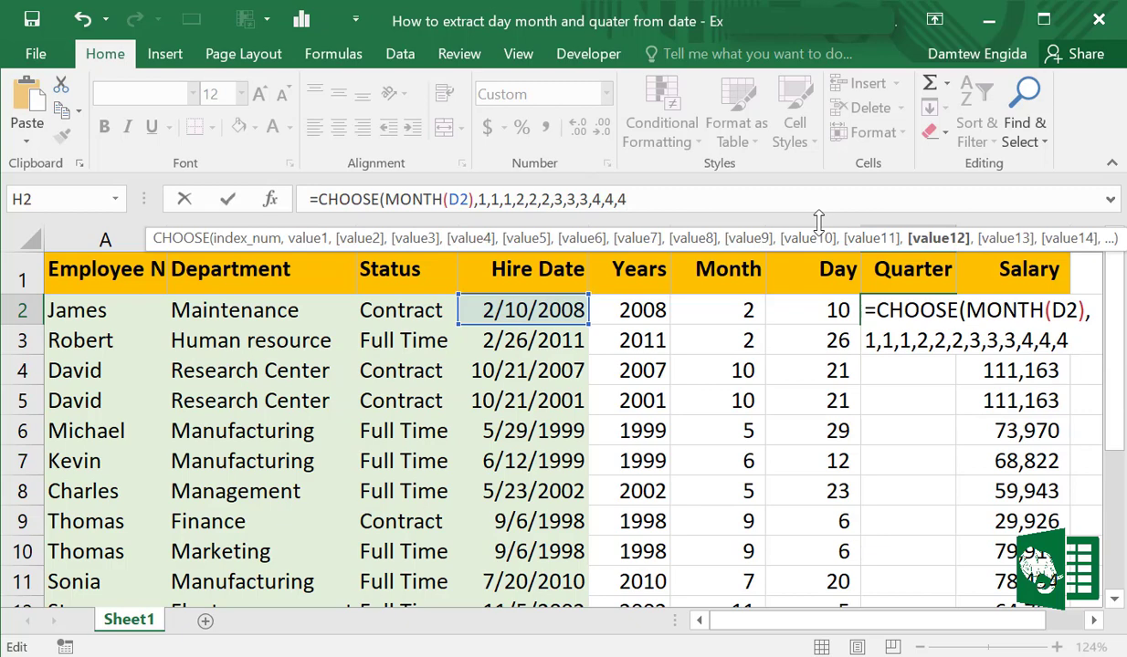
pyautogui.press('Return')
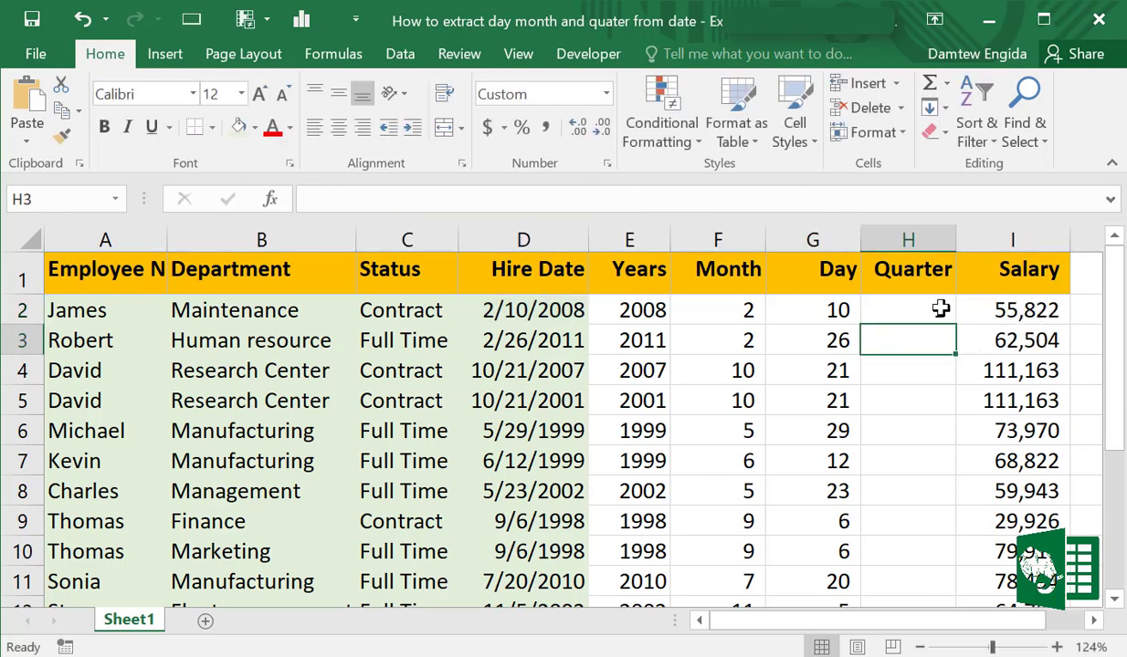
# Fill the quarter formula from H2 down the Quarter column for all employee rows.
pyautogui.click(943, 315)
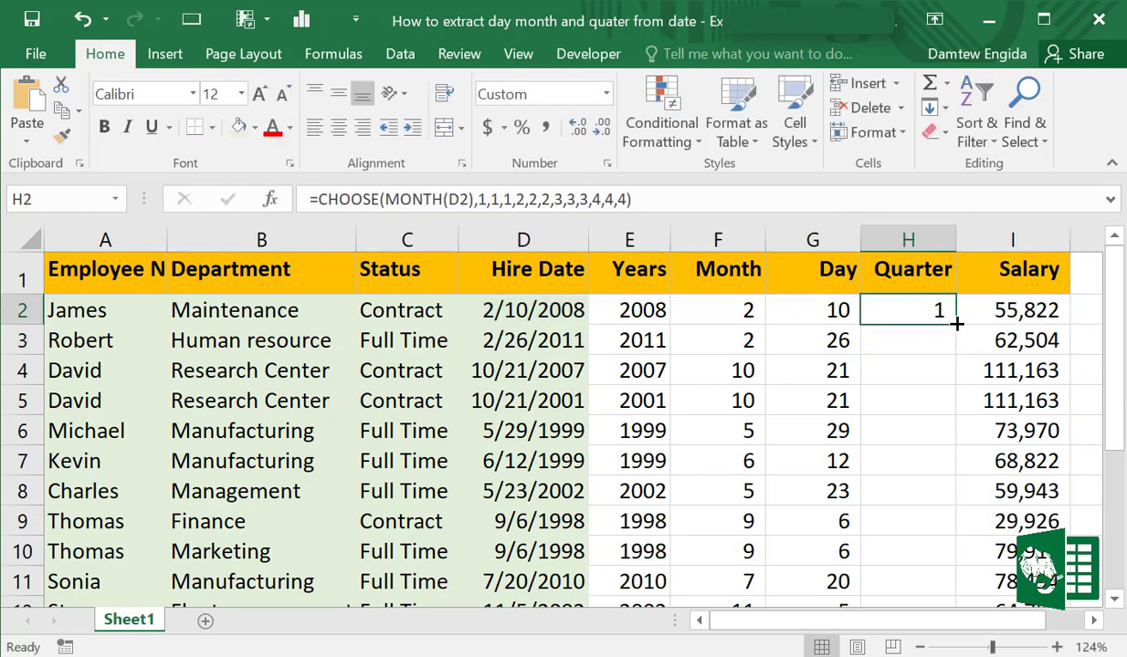
pyautogui.doubleClick(956, 324)
pyautogui.scroll(-10, 934, 424)
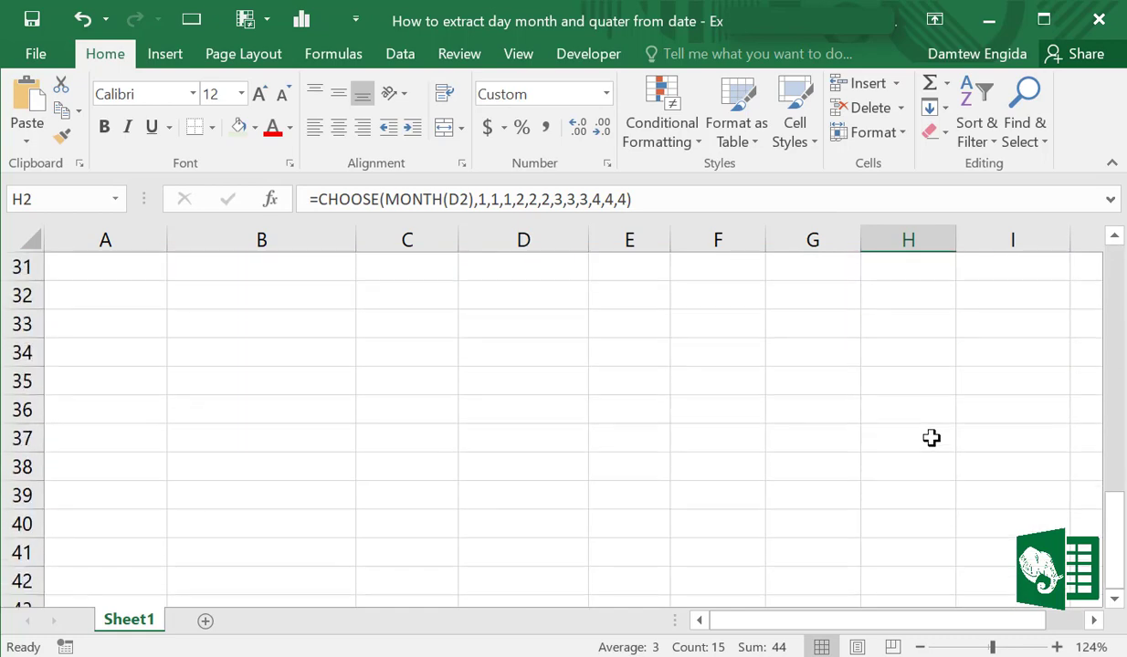
pyautogui.scroll(10, 930, 438)
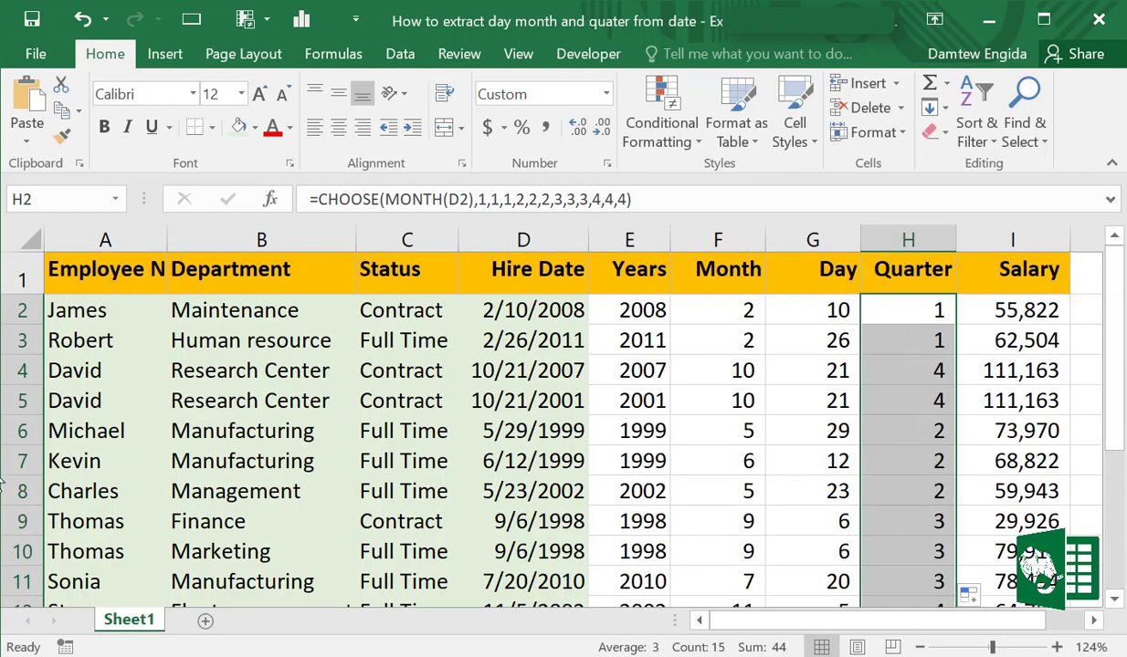
# Change the CHOOSE quarter values in H2 to 2,2,2,3,3,3,4,4,4,1,1,1, keeping MONTH(D2) as the index.
pyautogui.click(1, 552)
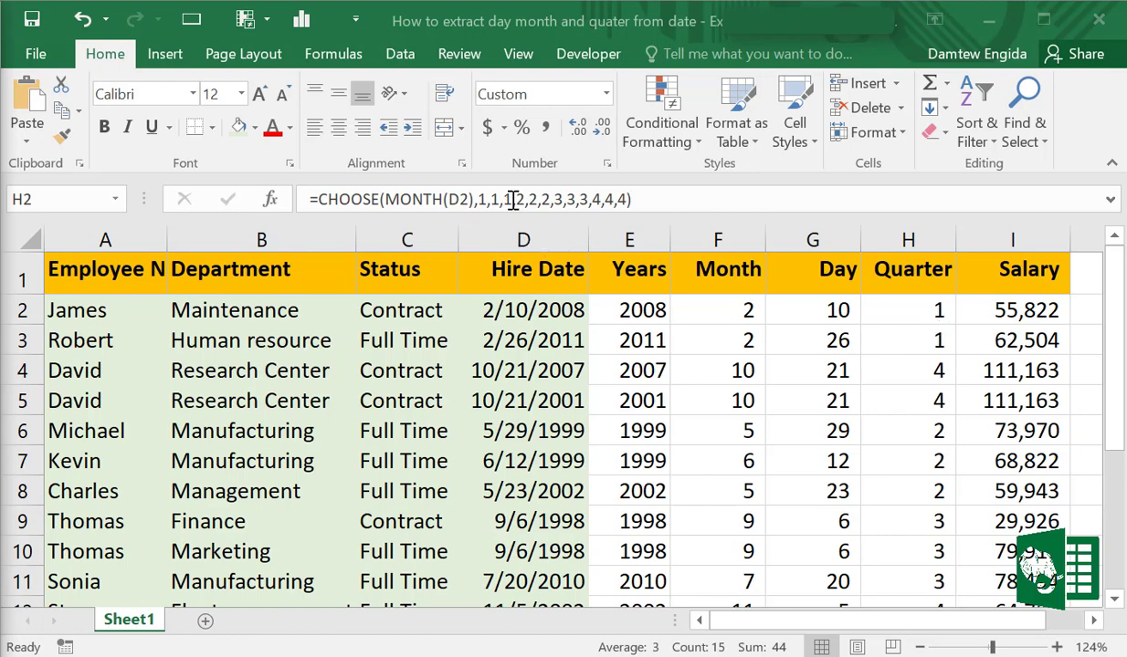
pyautogui.moveTo(514, 199); pyautogui.dragTo(477, 200)
pyautogui.press('BackSpace')
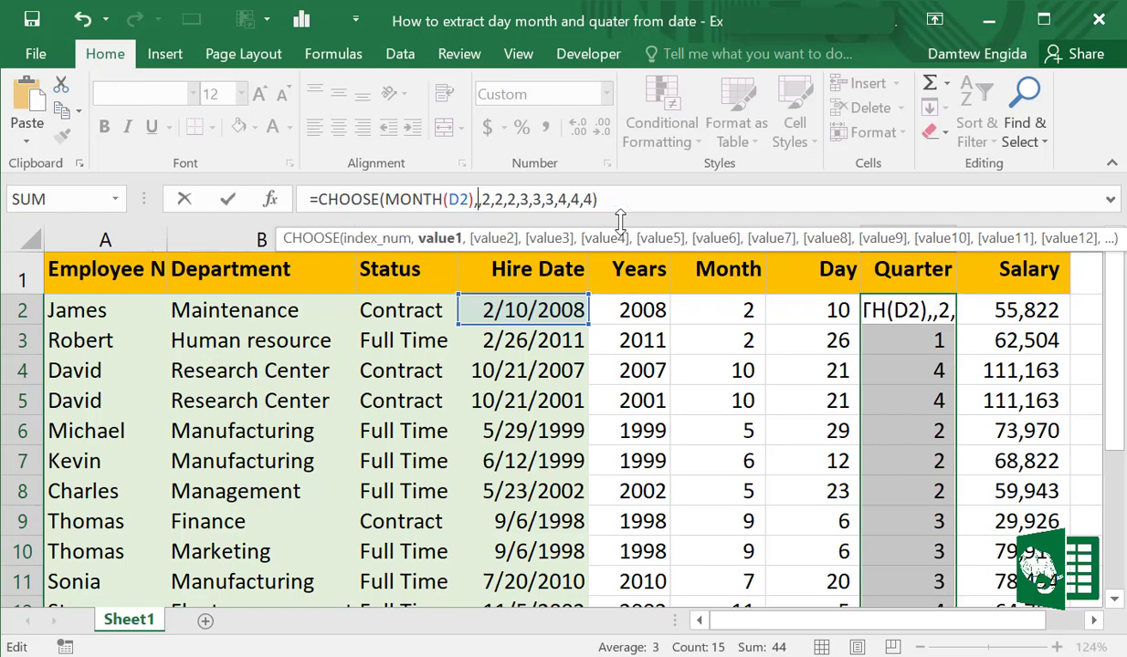
pyautogui.press('BackSpace')
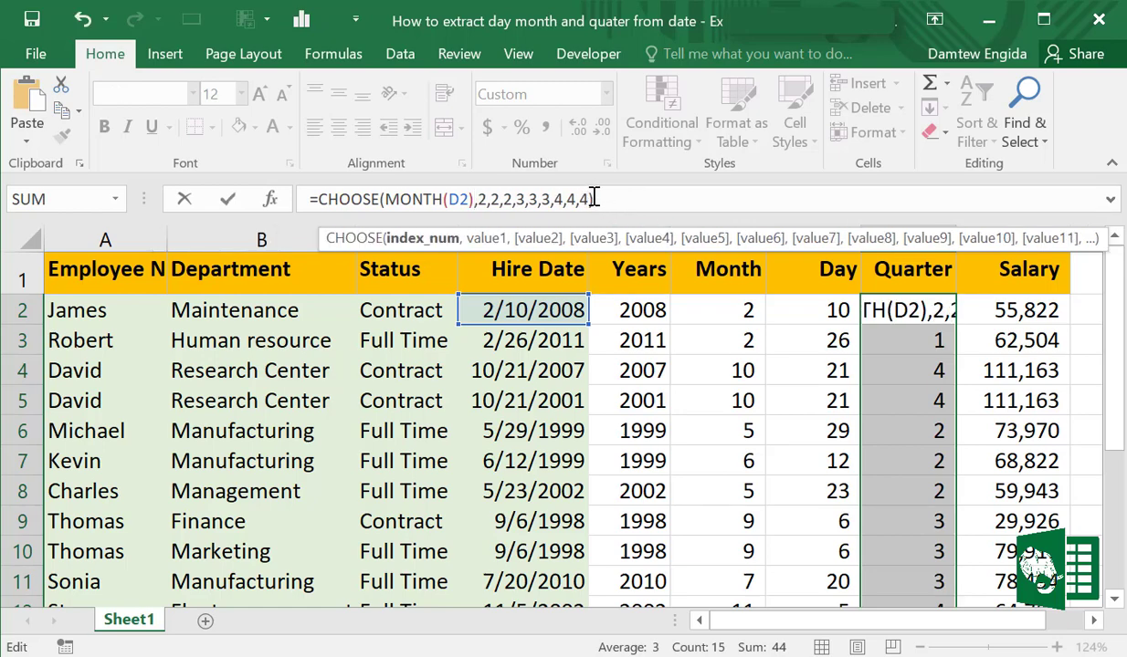
pyautogui.click(593, 198)
pyautogui.write(',1,1,1')
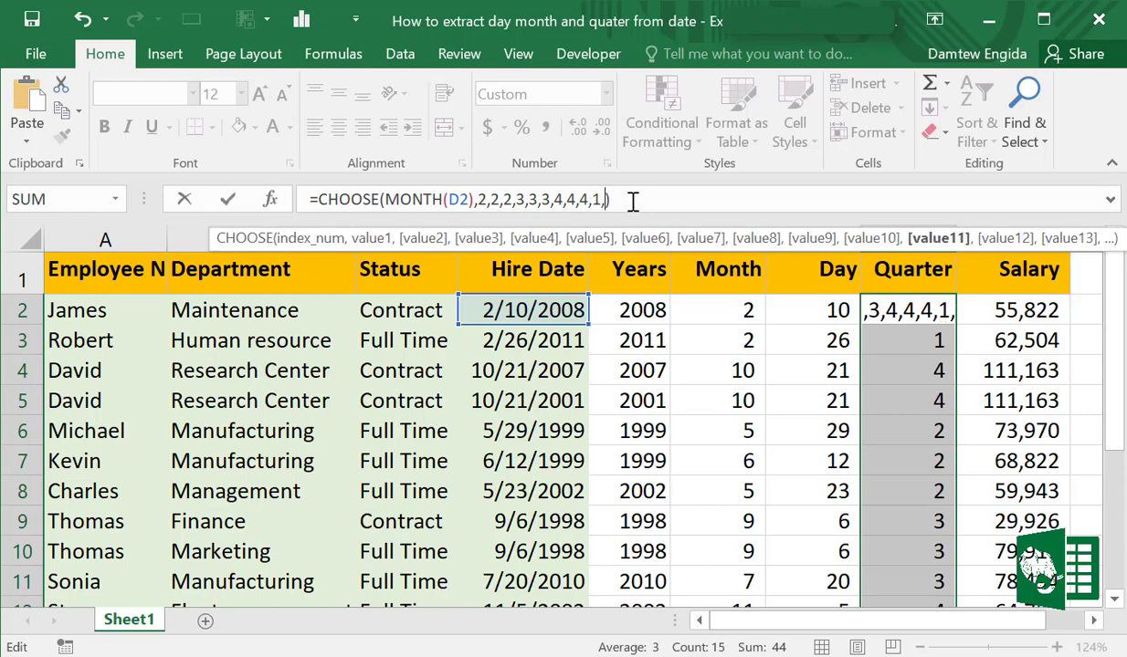
pyautogui.press('Return')
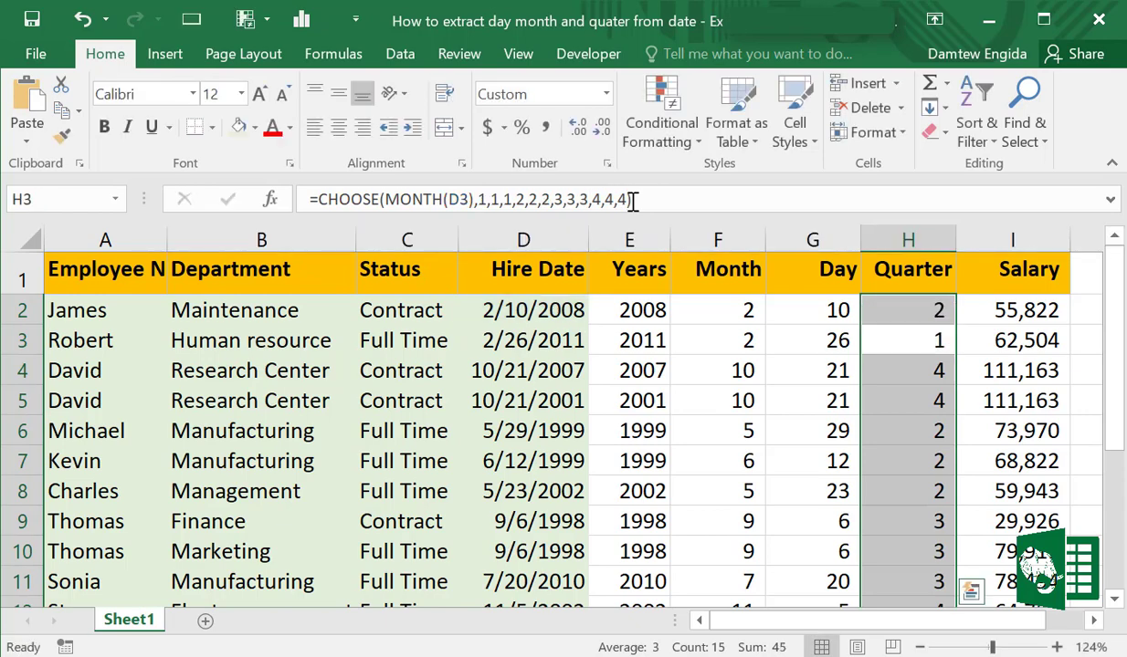
# Fill the revised CHOOSE formula from H2 down the Quarter column for all employee rows.
pyautogui.click(910, 299)
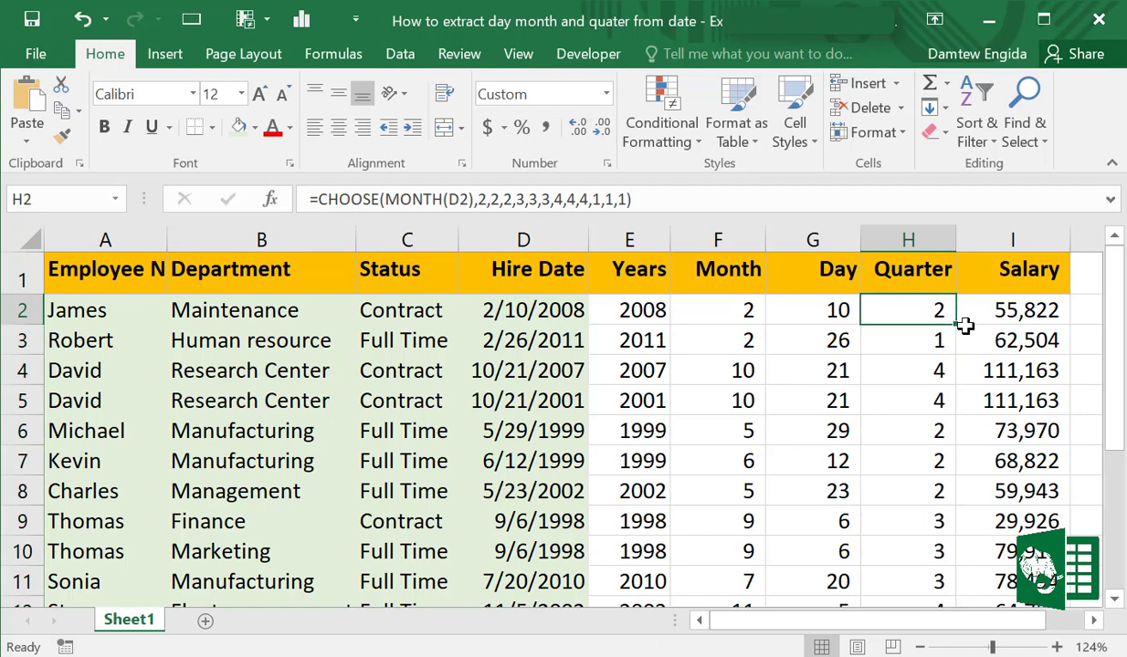
pyautogui.doubleClick(952, 324)
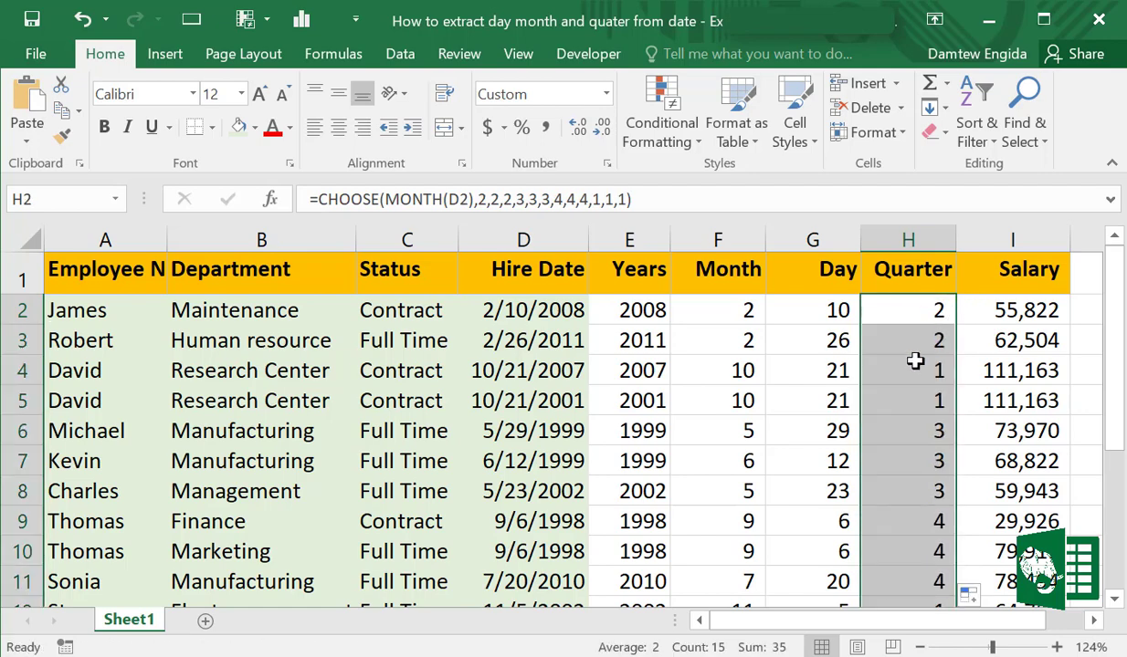
pyautogui.scroll(-10, 914, 360)
pyautogui.scroll(10, 916, 359)
pyautogui.click(654, 310)
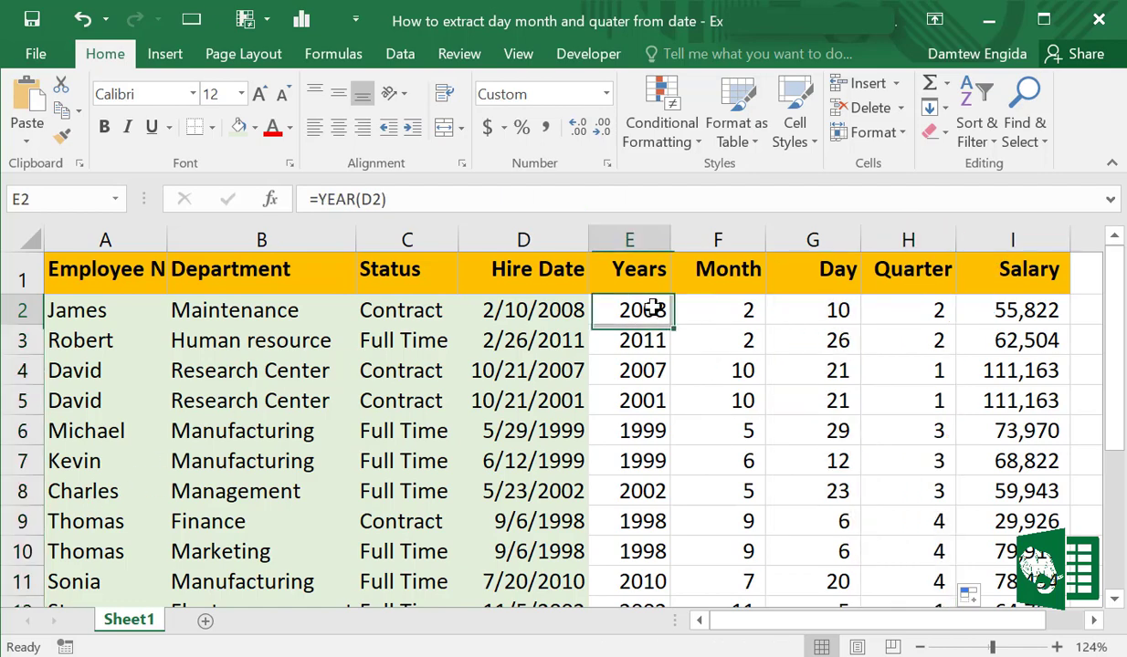
pyautogui.click(717, 308)
pyautogui.click(794, 303)
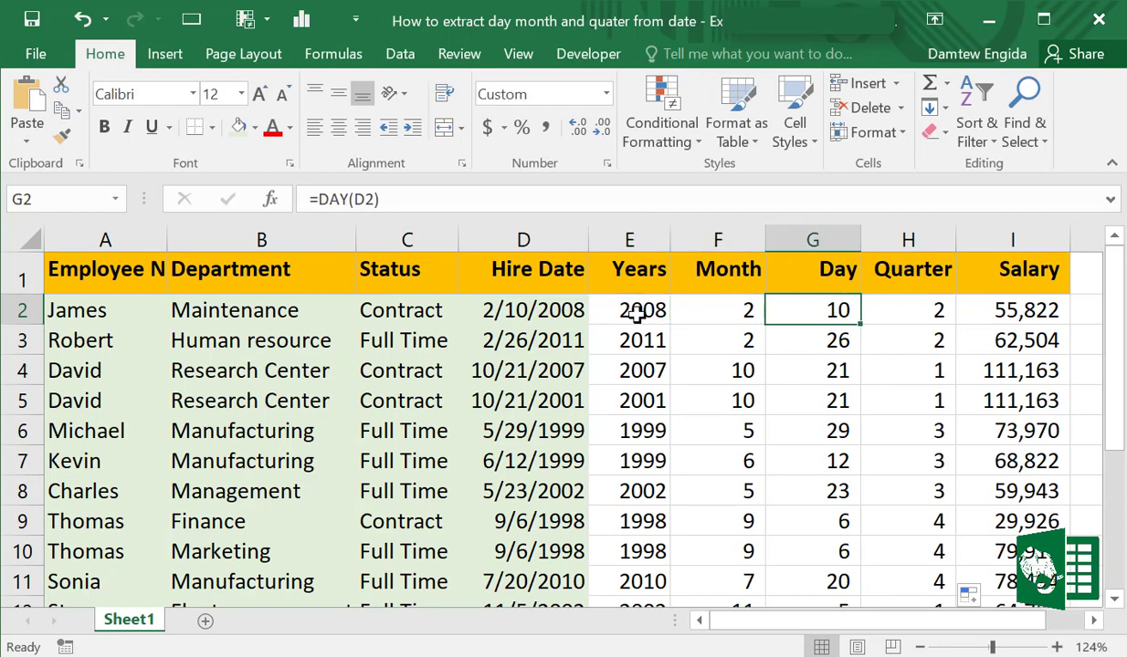
# Insert a new column before Salary and enter Date as its header in I1.
pyautogui.click(987, 235)
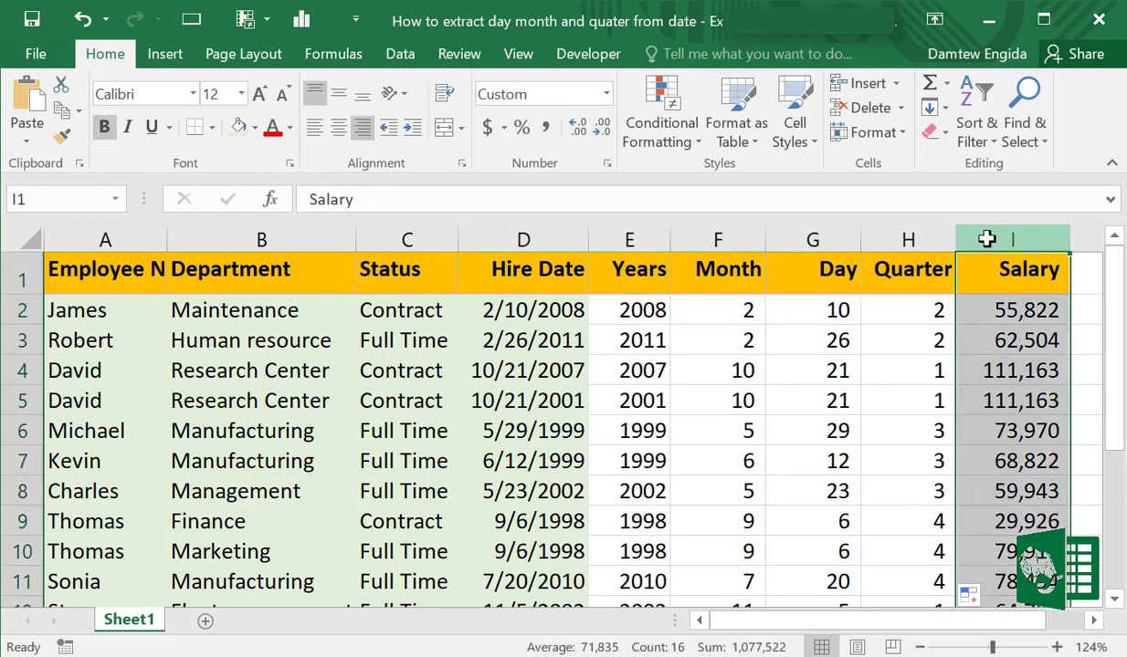
pyautogui.rightClick(987, 234)
pyautogui.click(878, 402)
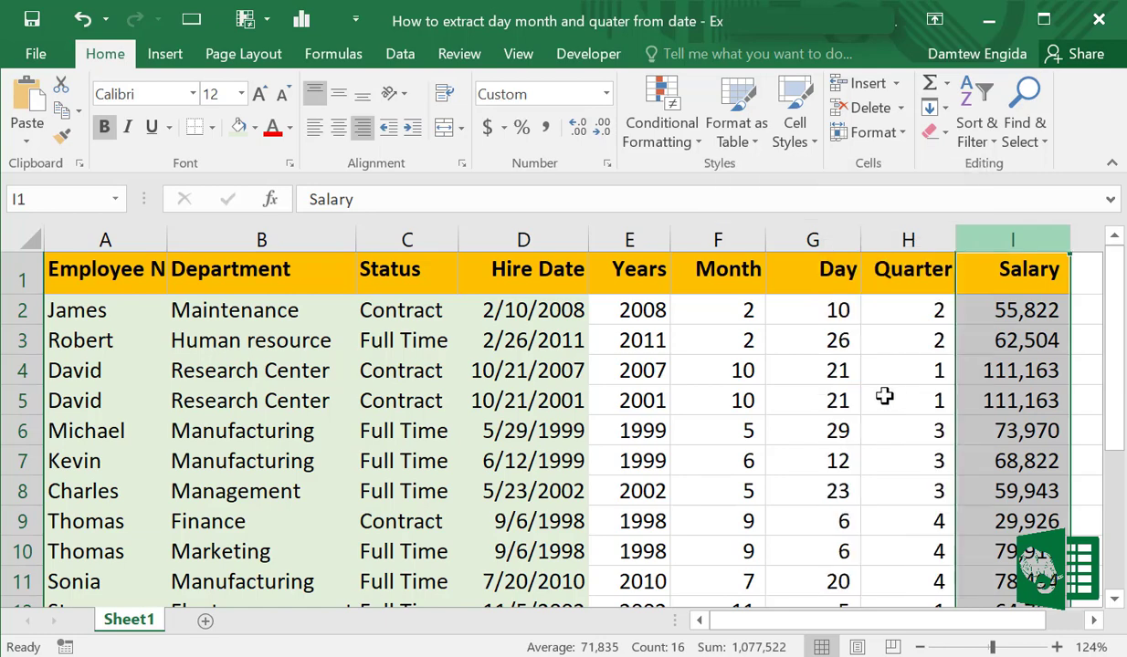
pyautogui.click(1009, 310)
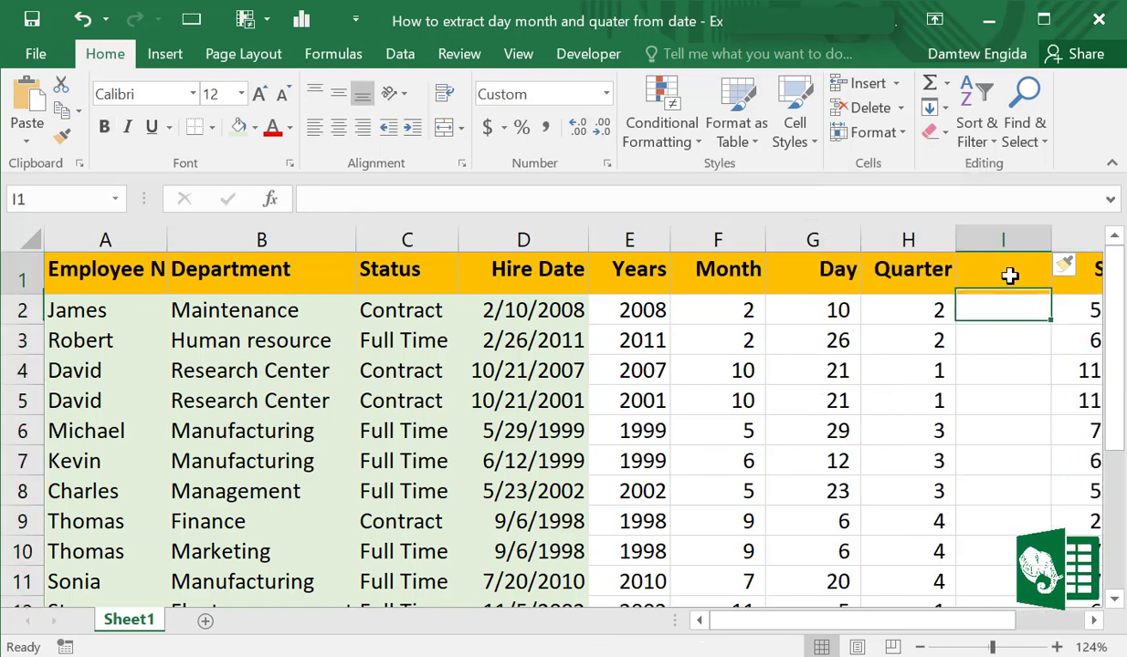
pyautogui.click(1009, 276)
pyautogui.write('Date')
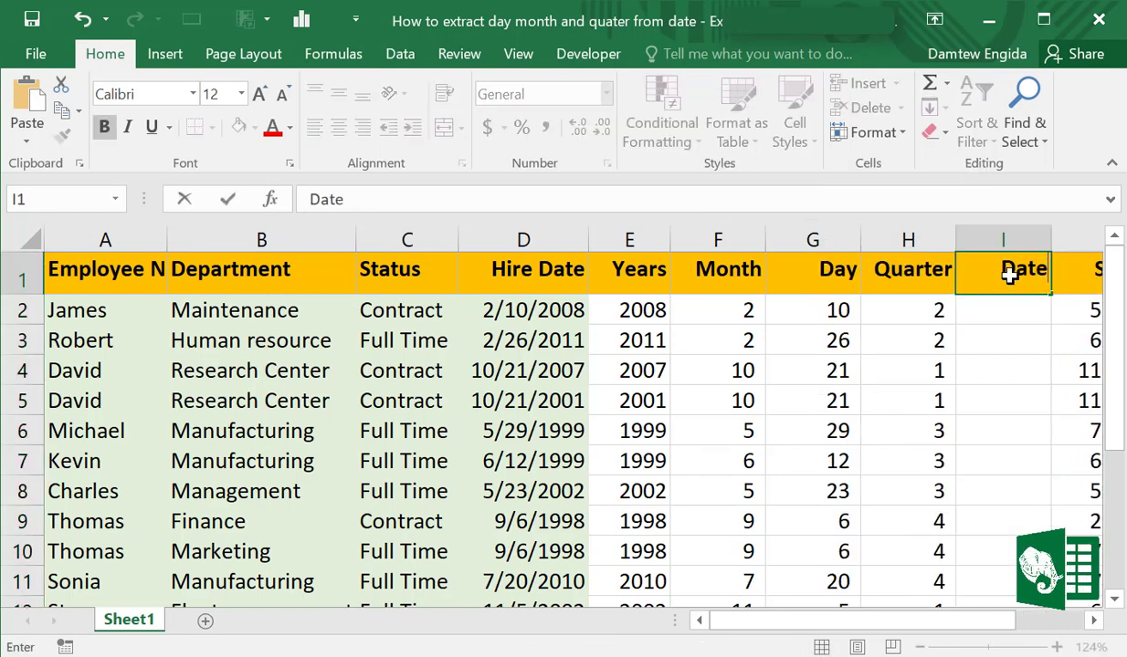
# Combine year, month and day in I2 with =DATE(E2,F2,G2) and fill the formula down the Date column.
pyautogui.click(997, 317)
pyautogui.write('=')
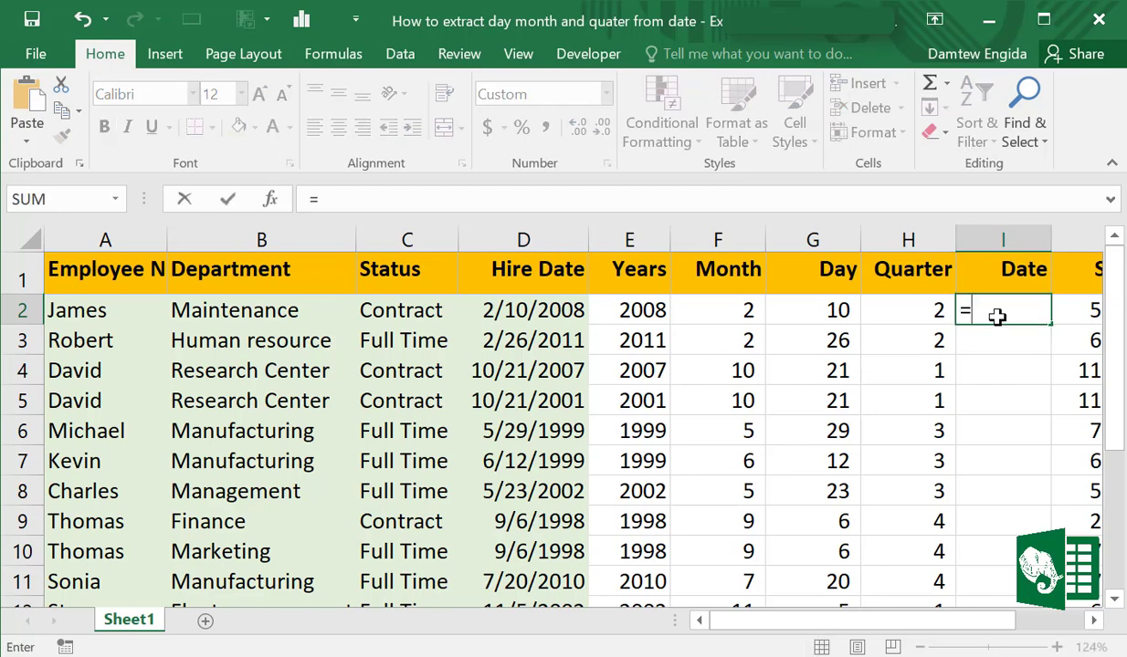
pyautogui.write('Date')
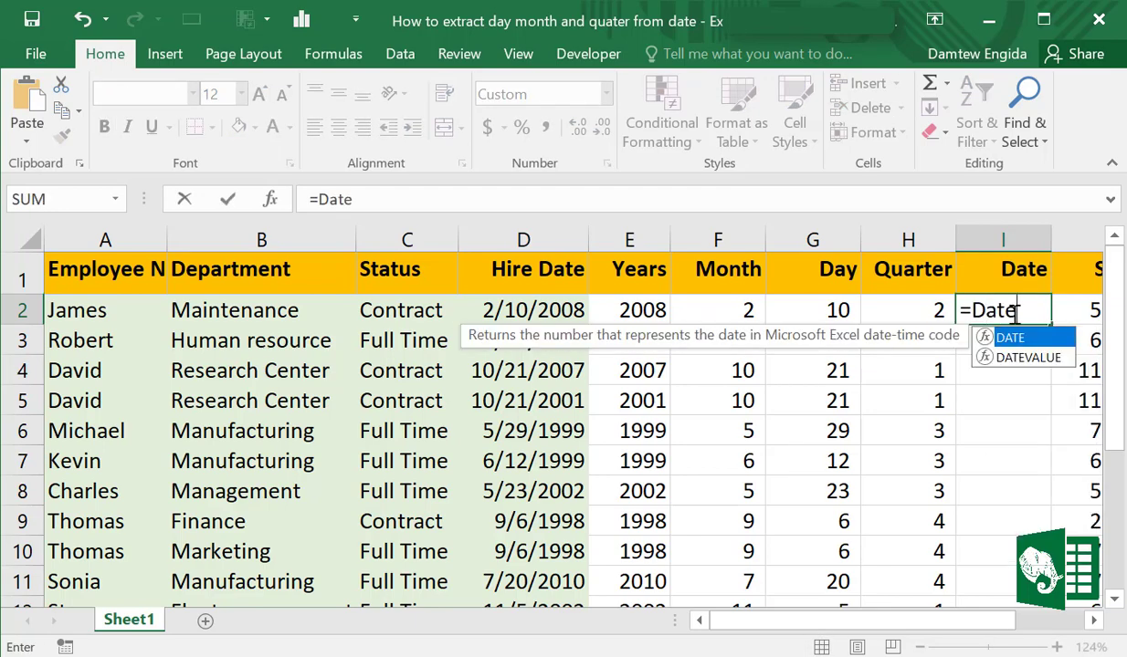
pyautogui.doubleClick(990, 336)
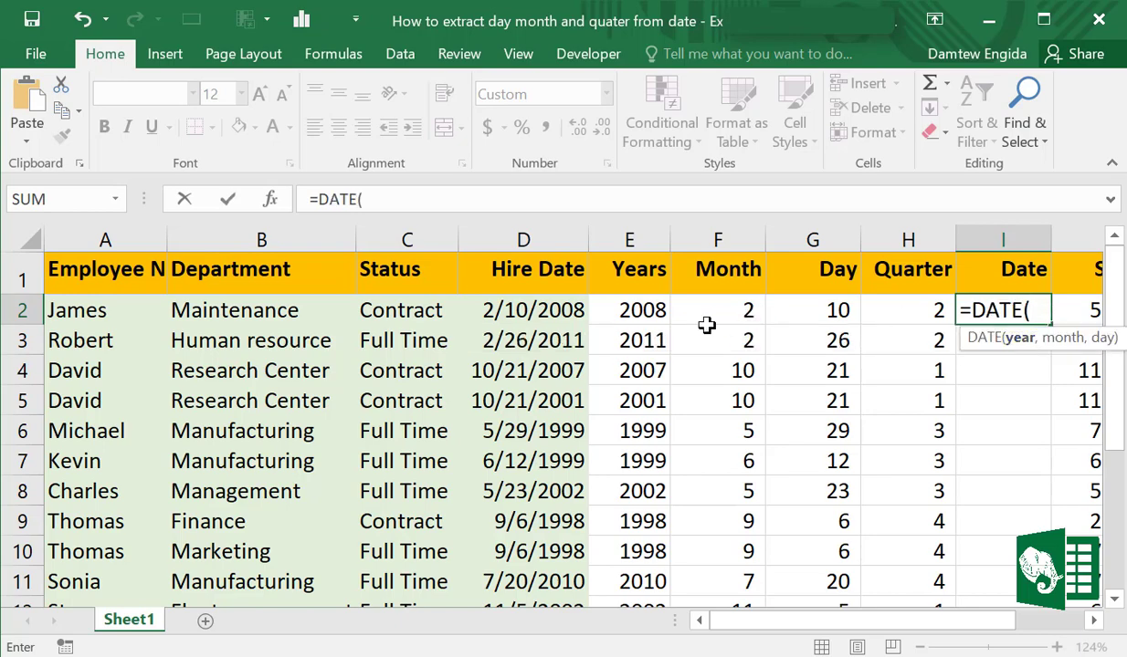
pyautogui.click(651, 316)
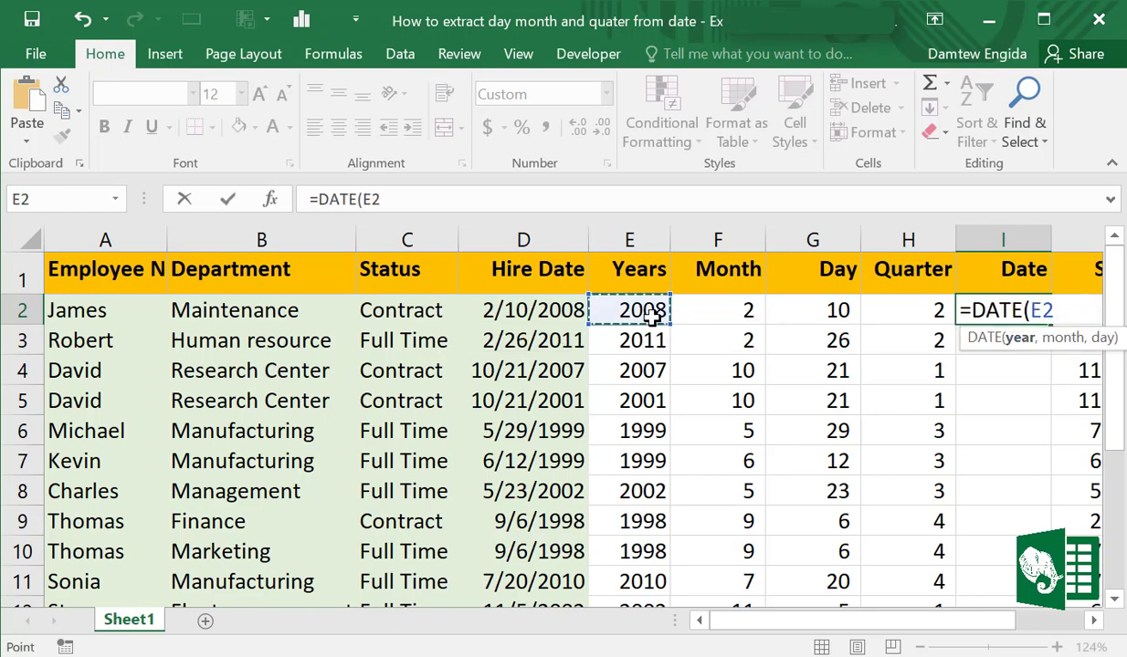
pyautogui.write(',')
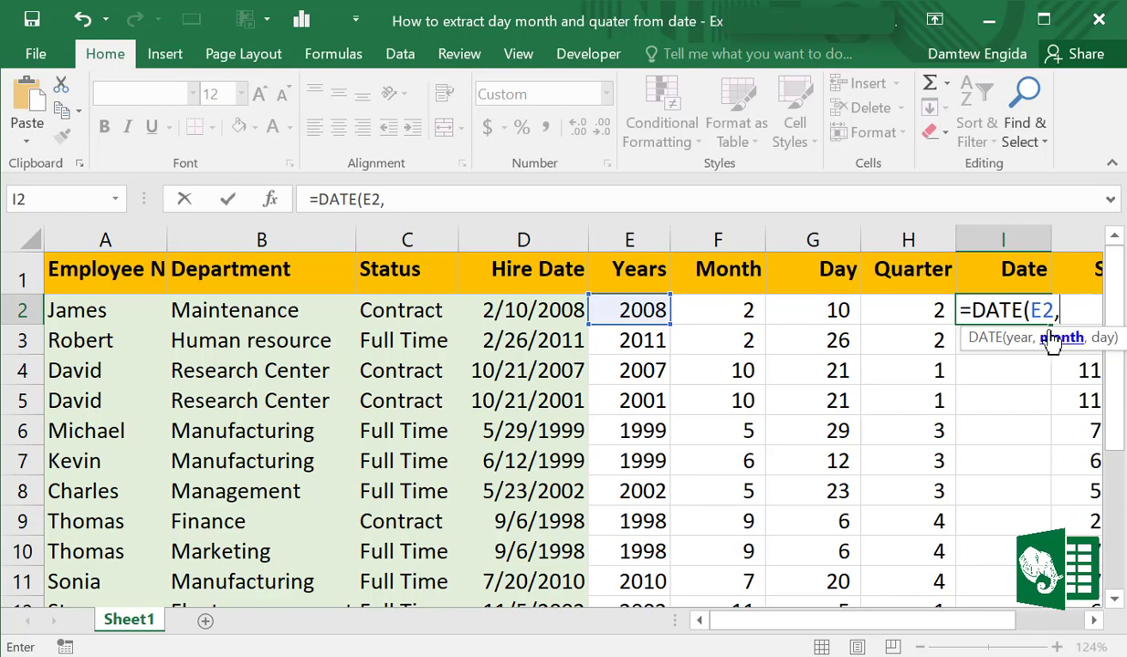
pyautogui.click(741, 311)
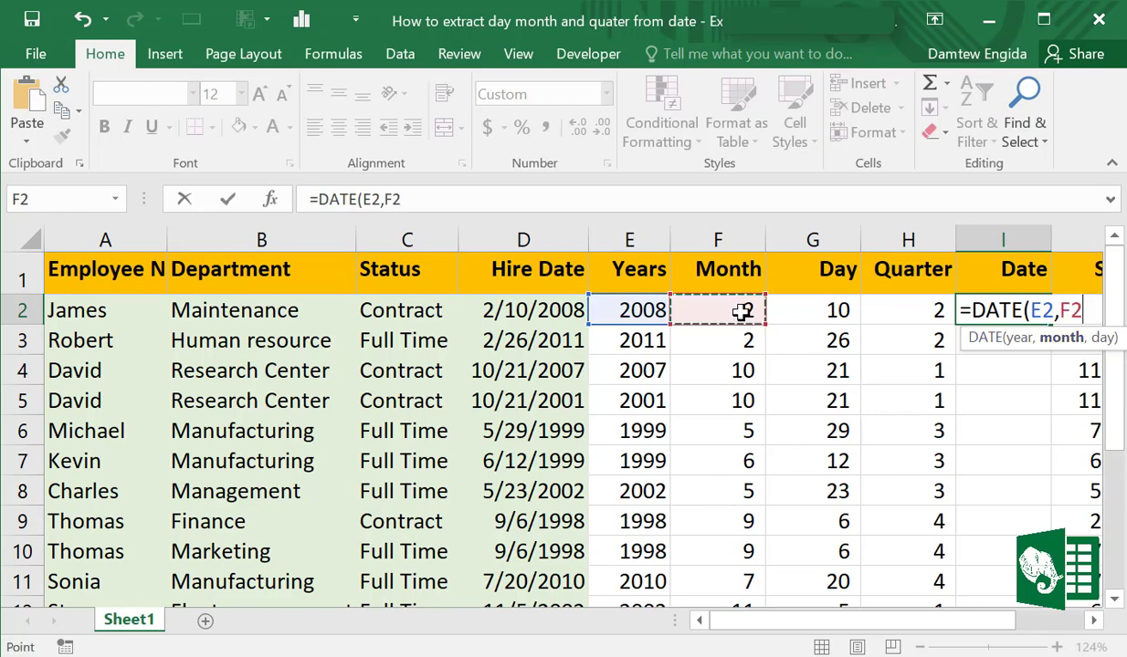
pyautogui.write(',')
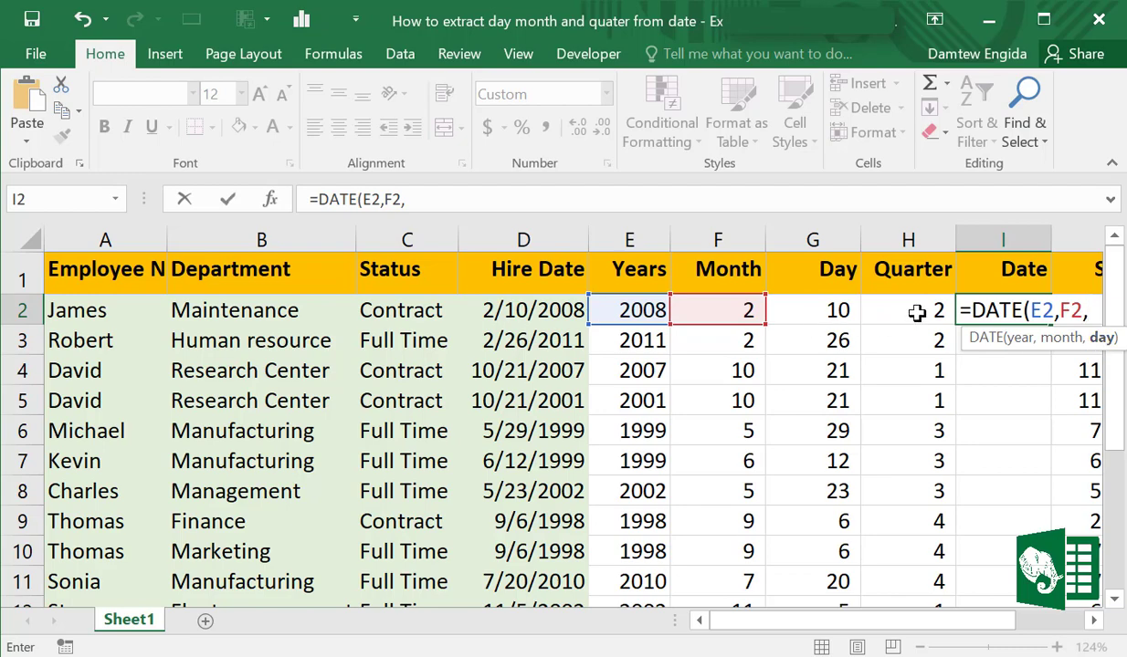
pyautogui.click(839, 311)
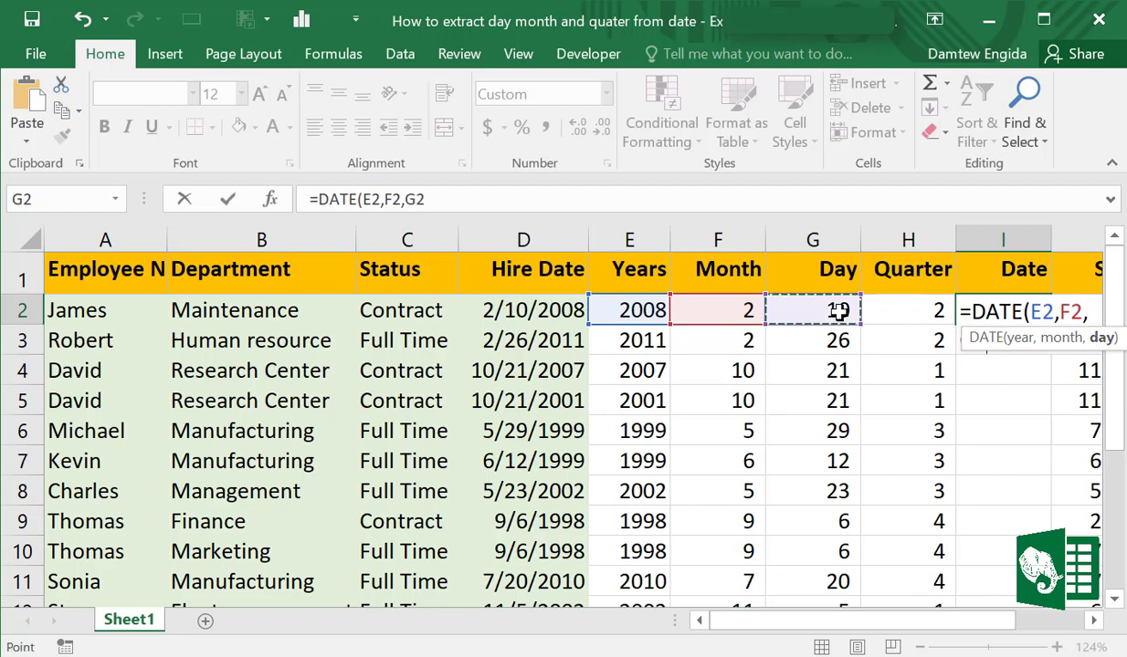
pyautogui.press('Return')
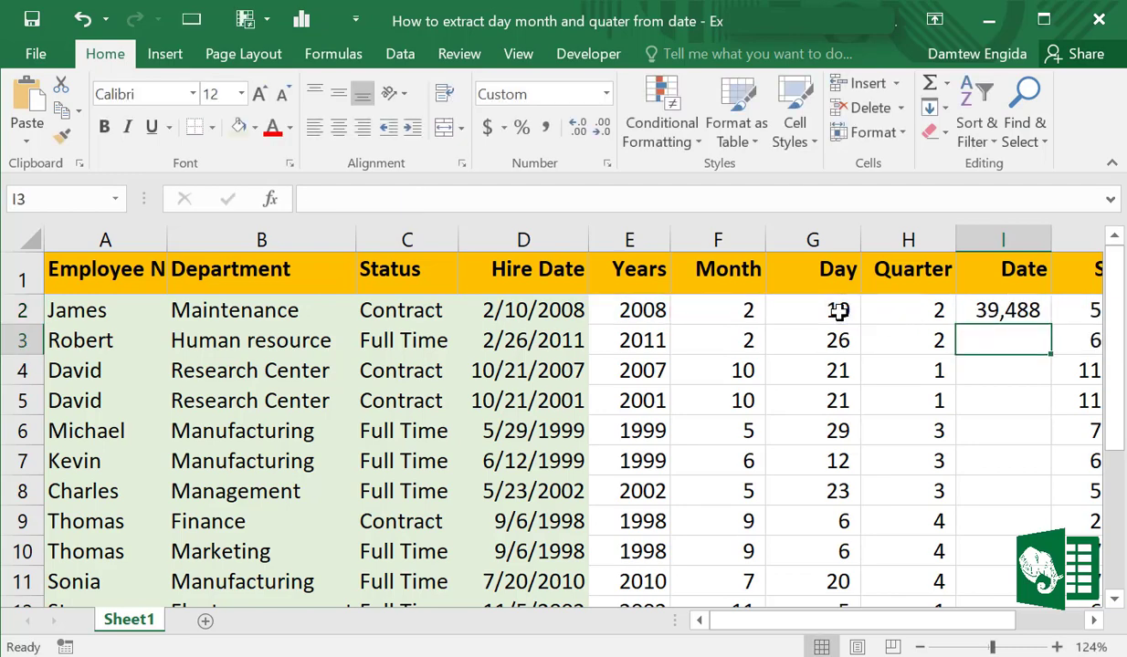
pyautogui.click(1009, 316)
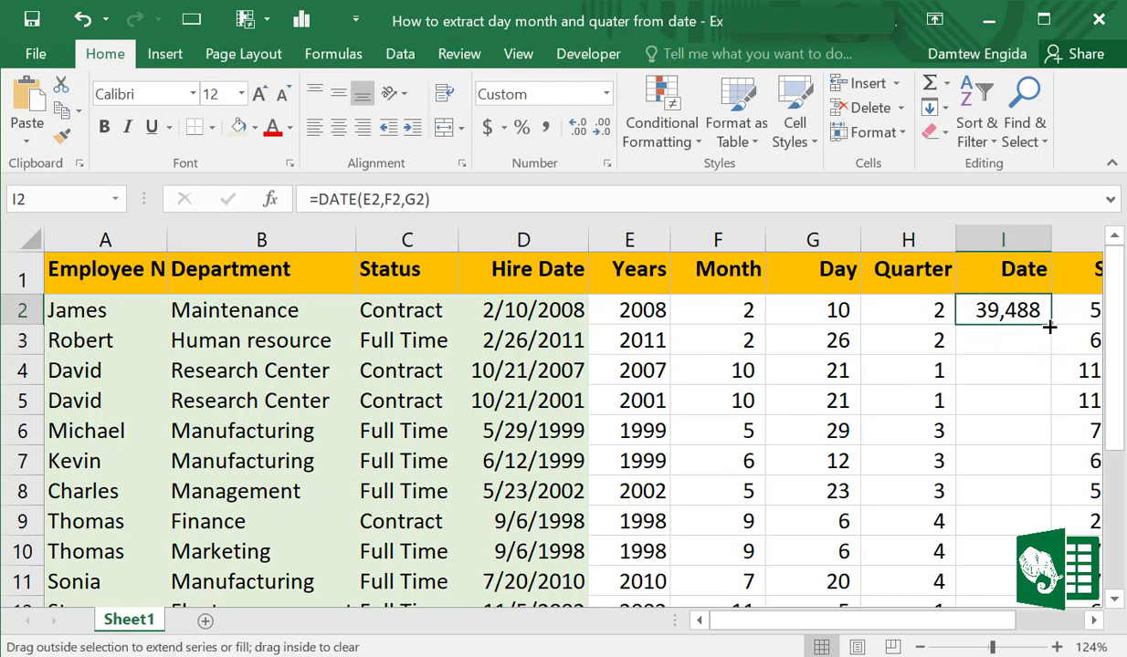
pyautogui.doubleClick(1049, 327)
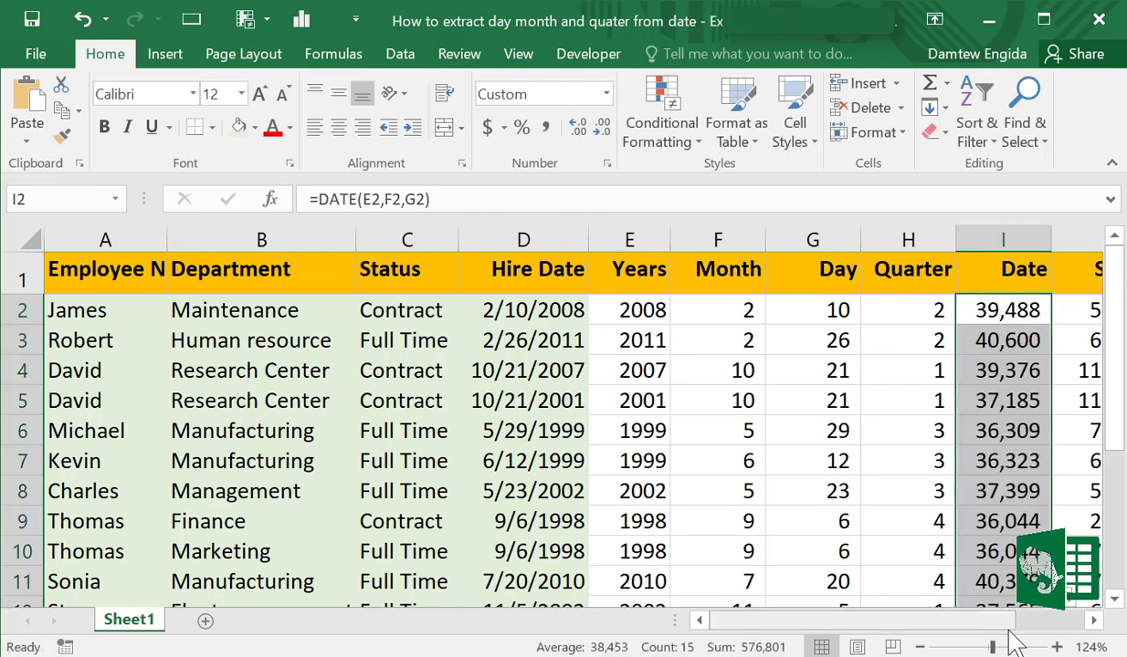
# Format the filled Date column values as Short Date and widen column I to fit the full dates.
pyautogui.click(607, 95)
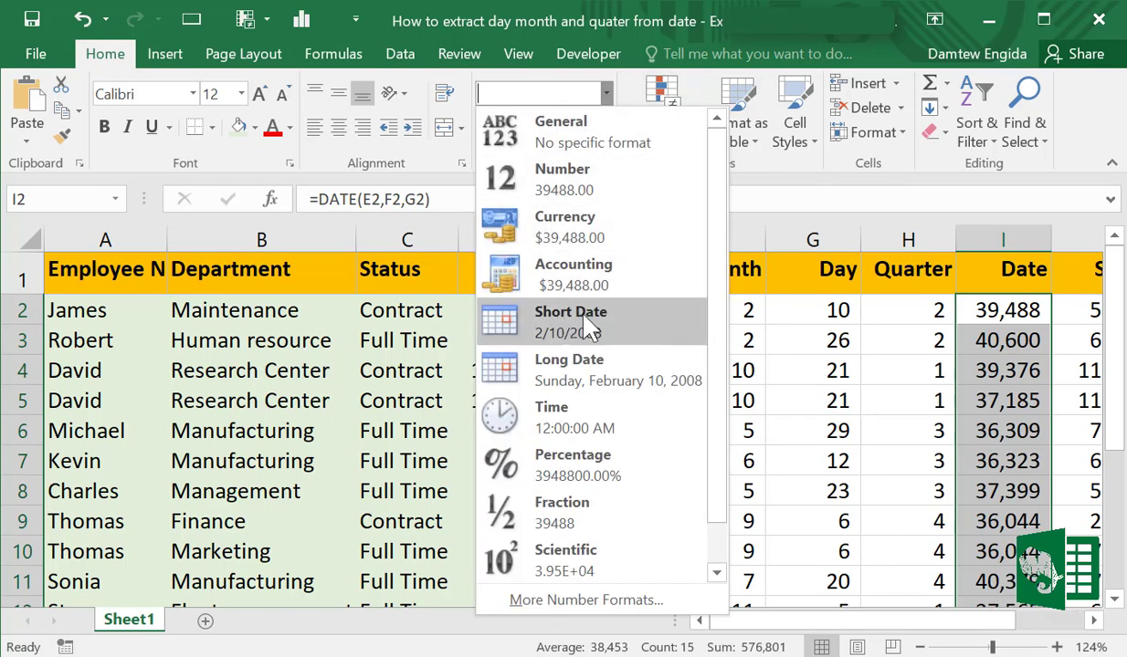
pyautogui.click(555, 320)
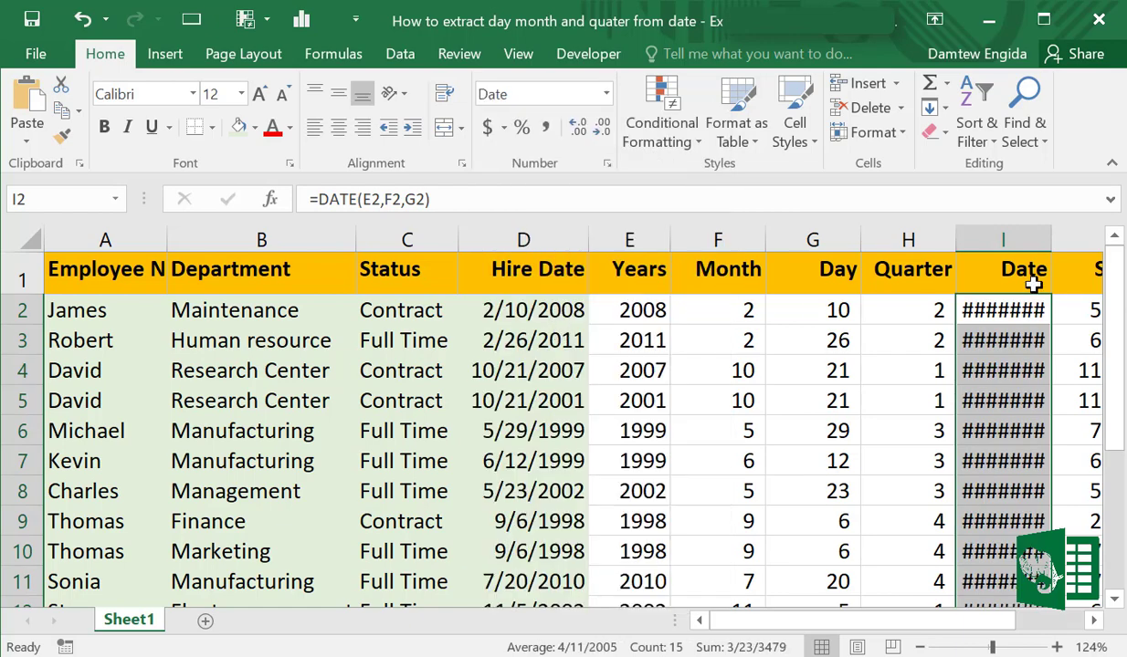
pyautogui.moveTo(1050, 229); pyautogui.dragTo(1089, 227)
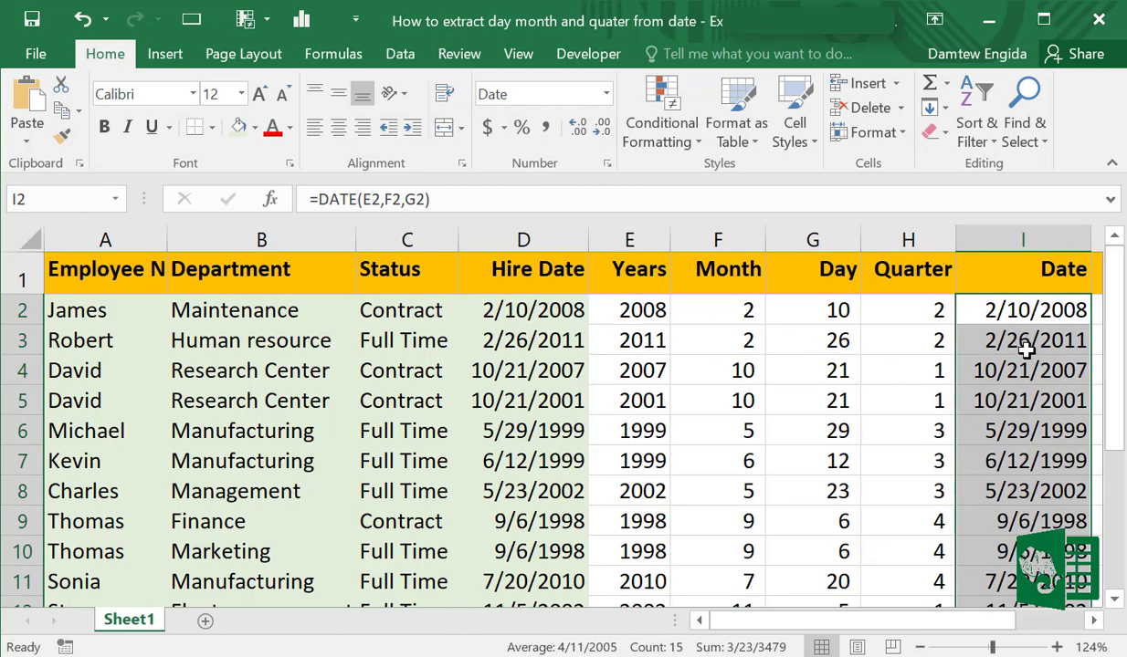
pyautogui.scroll(-5, 1034, 430)
pyautogui.scroll(5, 1014, 442)
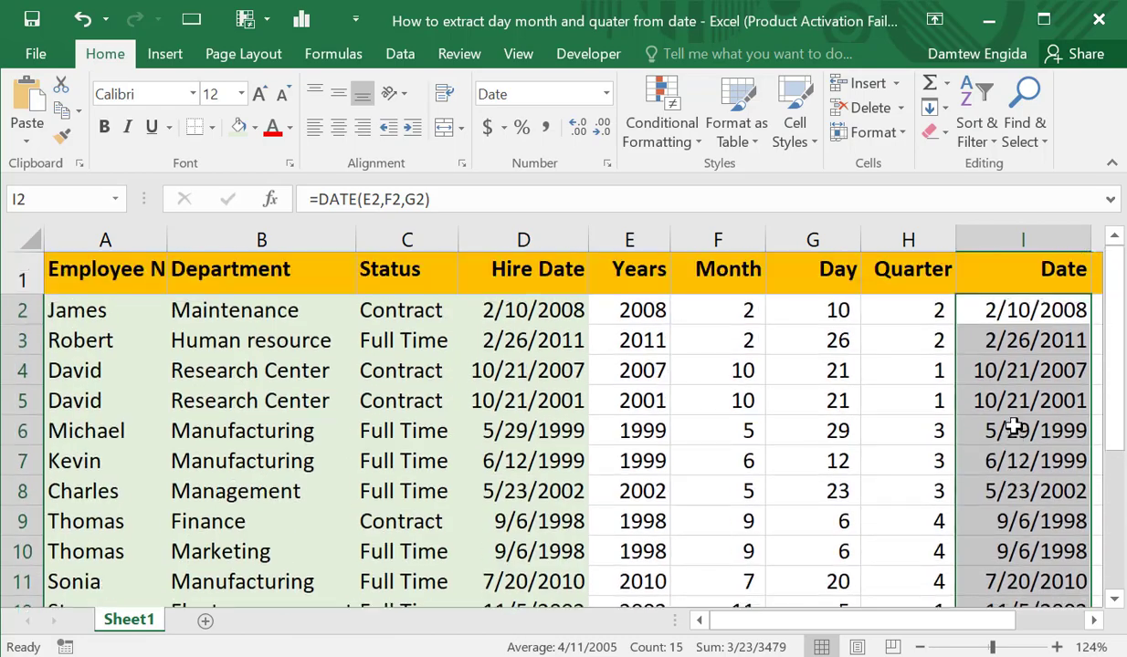